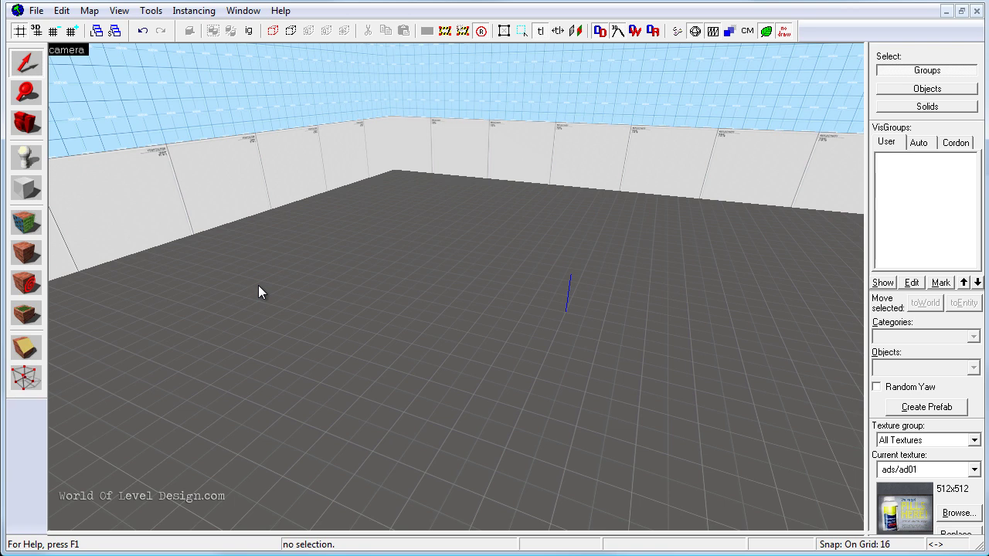
Step: Place six info_player_counterterrorist entities spread across the floor of the room
click(33, 160)
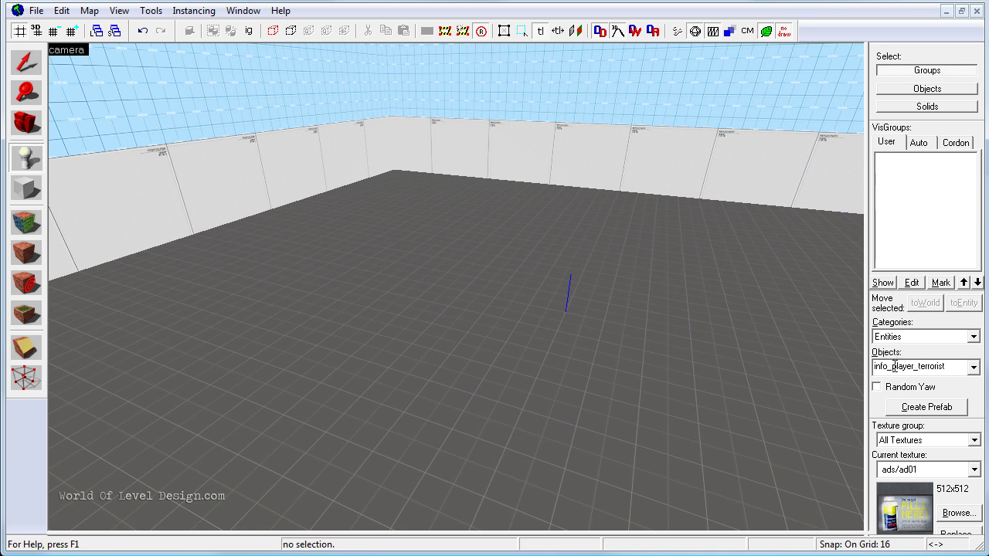
click(974, 368)
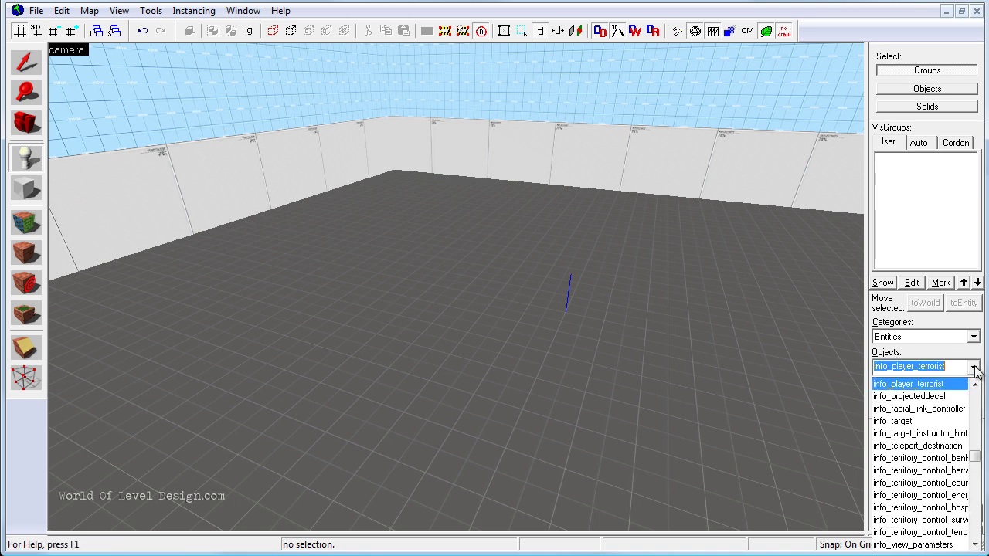
scroll(975, 462, up, 3)
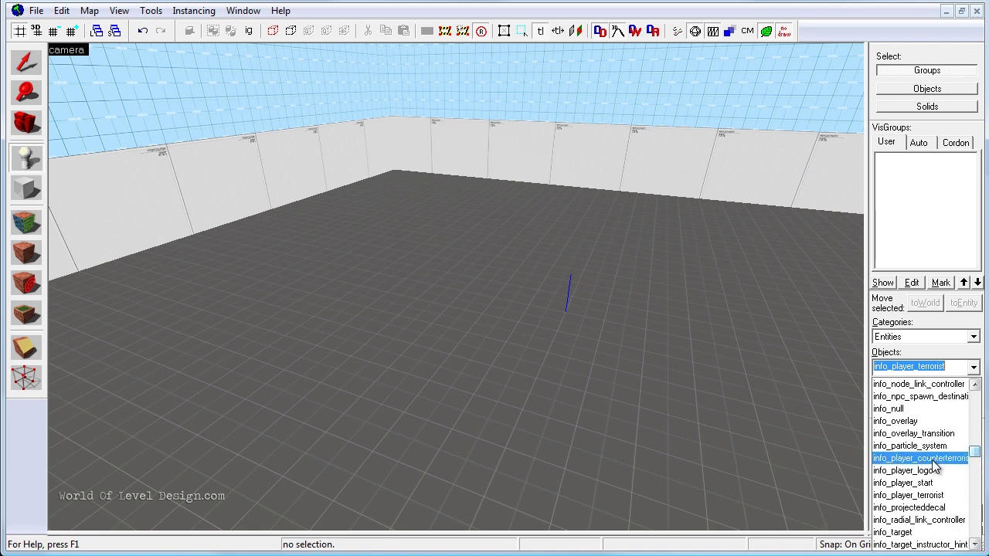
click(937, 458)
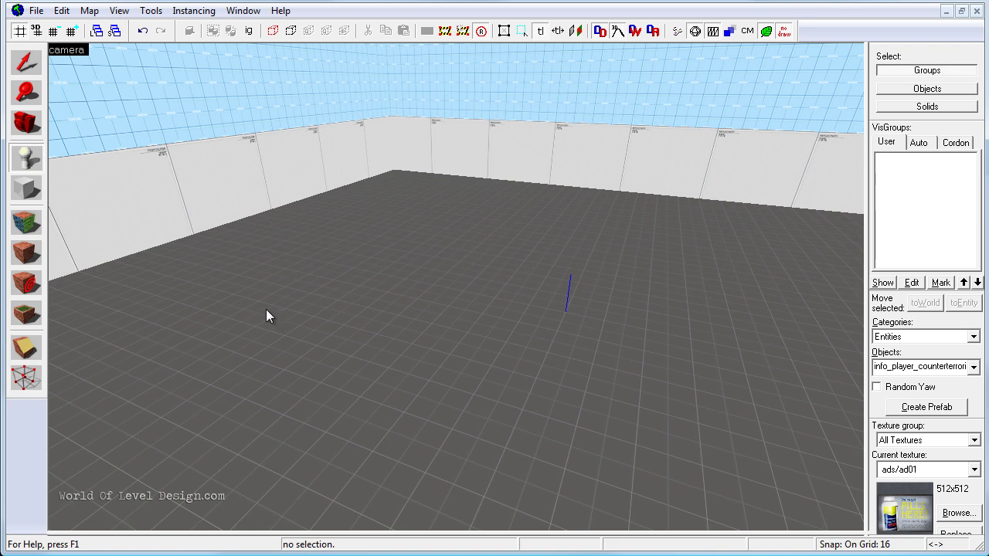
click(247, 313)
click(316, 279)
click(373, 244)
click(437, 293)
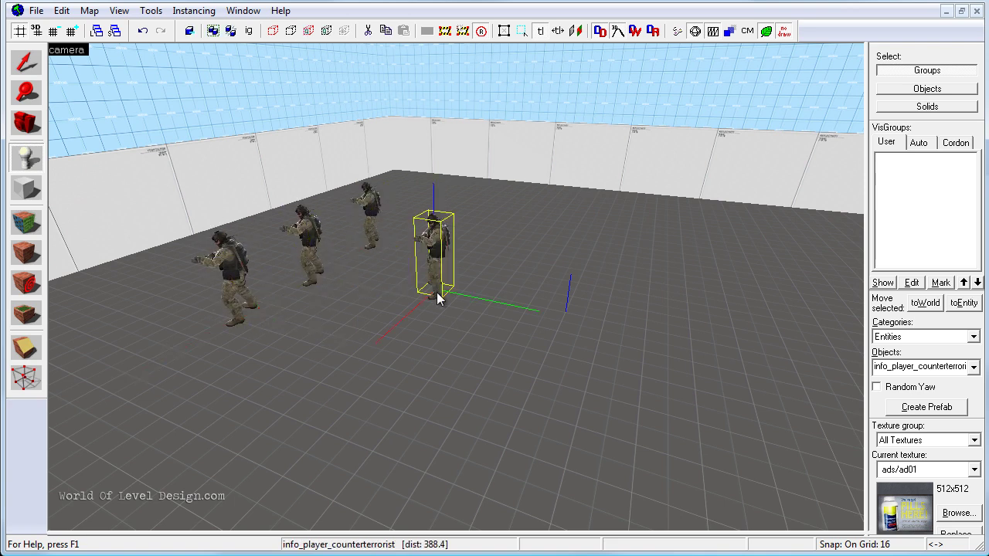
click(402, 361)
click(354, 434)
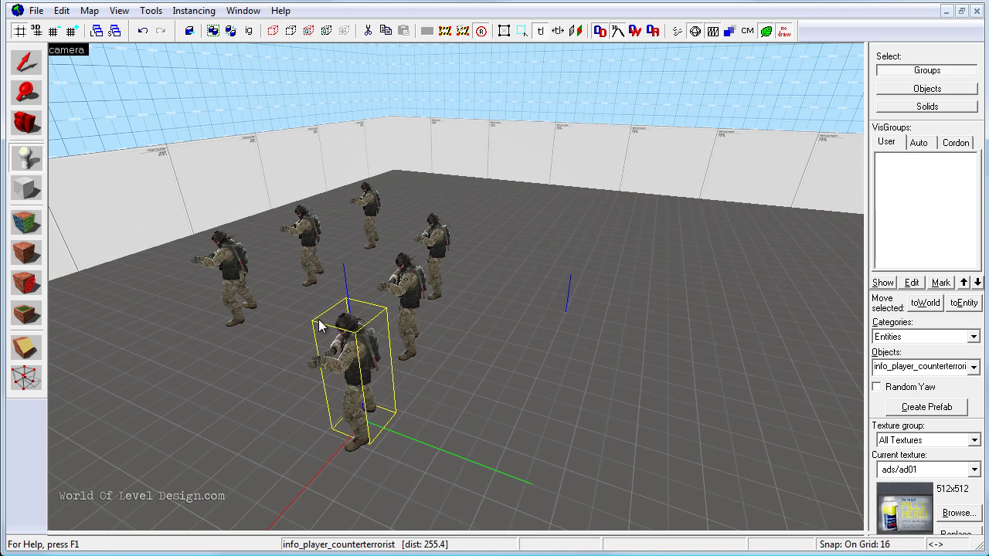
Step: Rotate the last placed counter-terrorist spawn 90 degrees counterclockwise in the top view and move it away from the other five
key(shift+z)
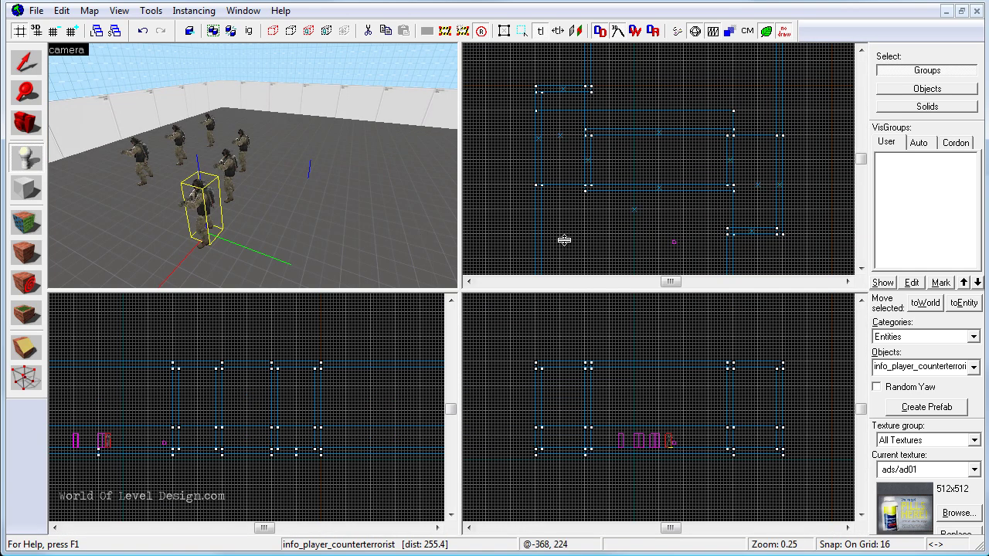
key(shift+z)
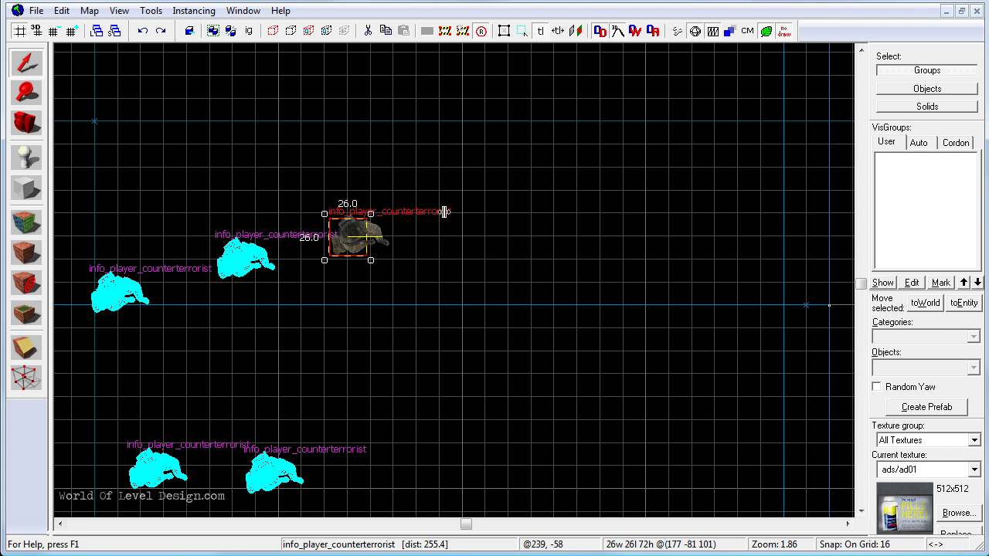
drag(352, 234, 394, 264)
click(394, 264)
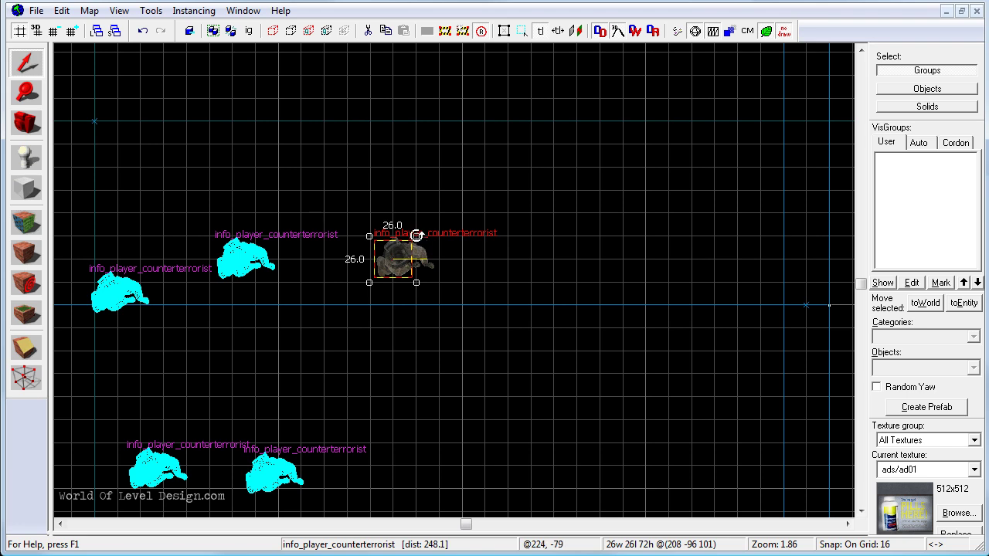
drag(417, 236, 372, 226)
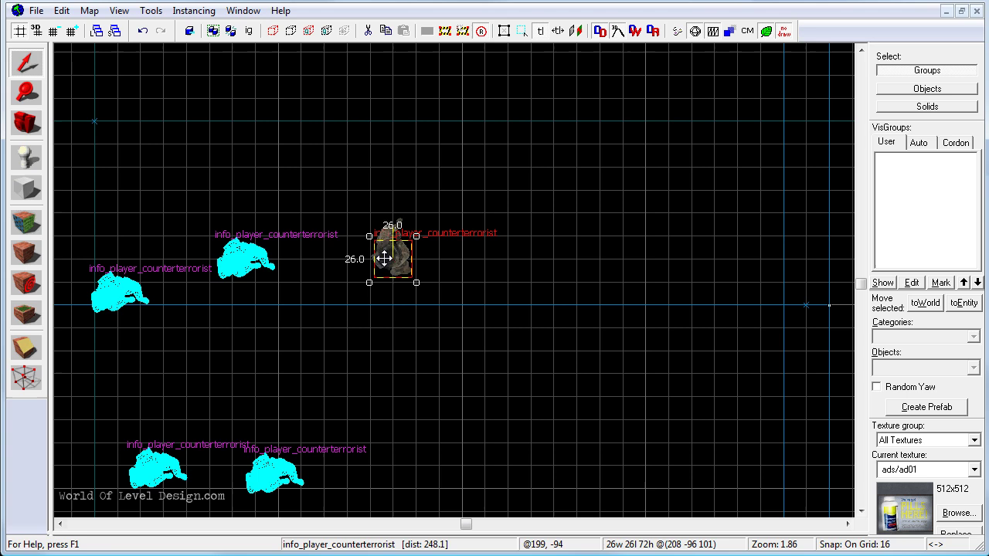
drag(432, 265, 595, 353)
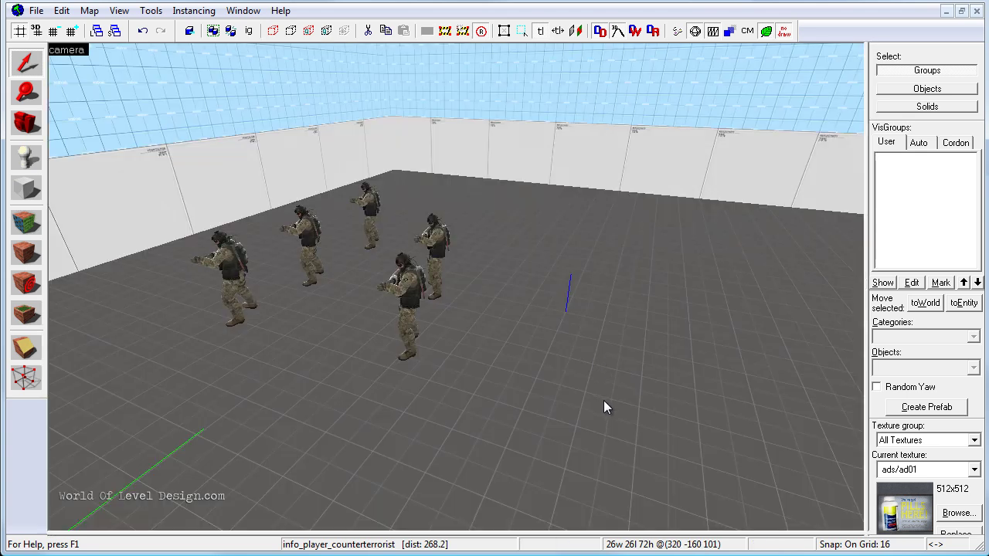
key(z)
key(a)
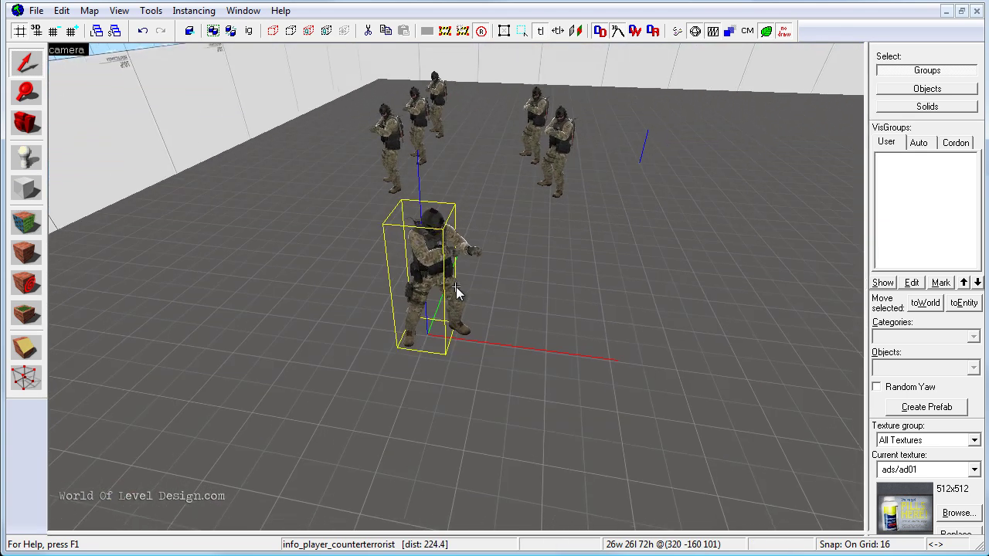
Step: Raise the selected counter-terrorist spawn in the side view so its feet sit one 16-unit grid line above the floor
key(shift+z)
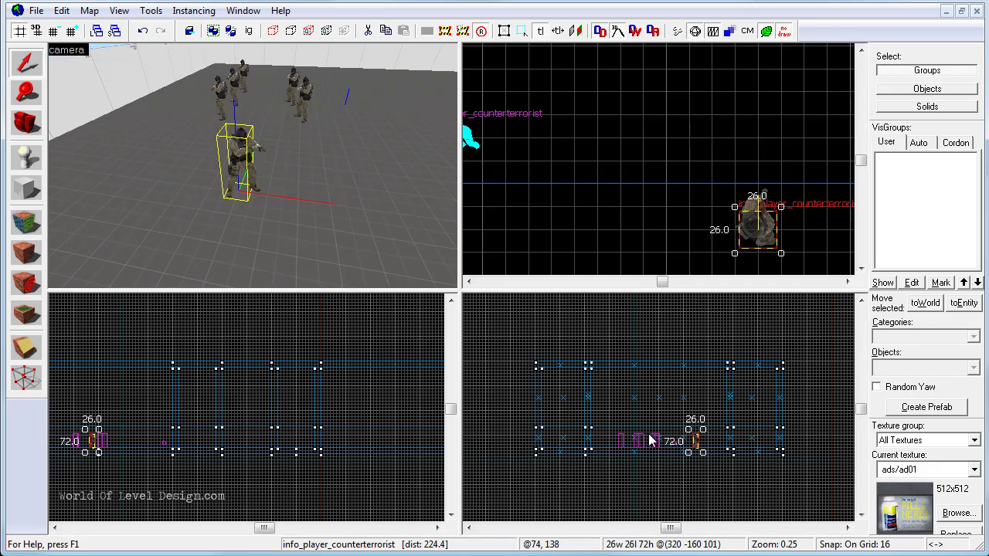
key(shift+z)
scroll(556, 411, up, 7)
scroll(479, 265, up, 10)
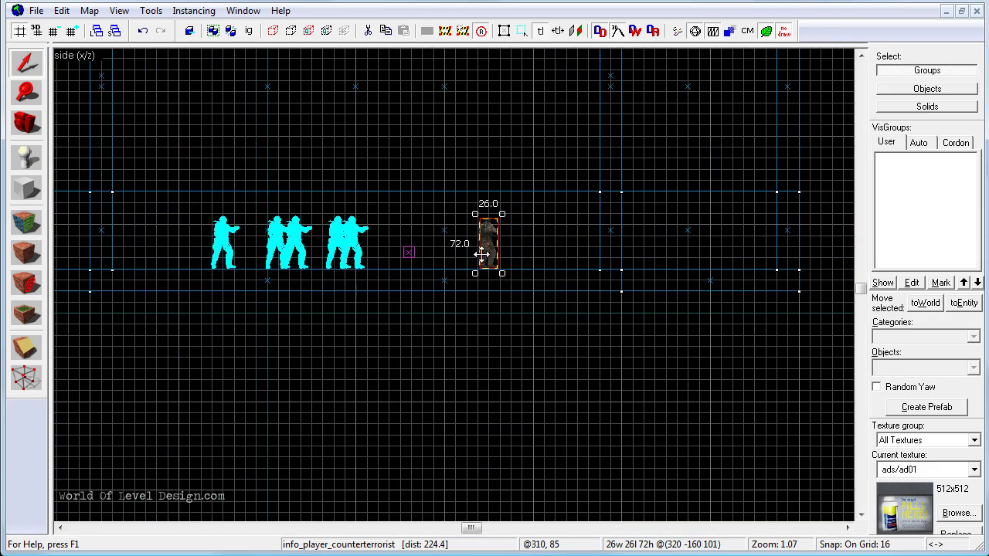
drag(476, 302, 486, 236)
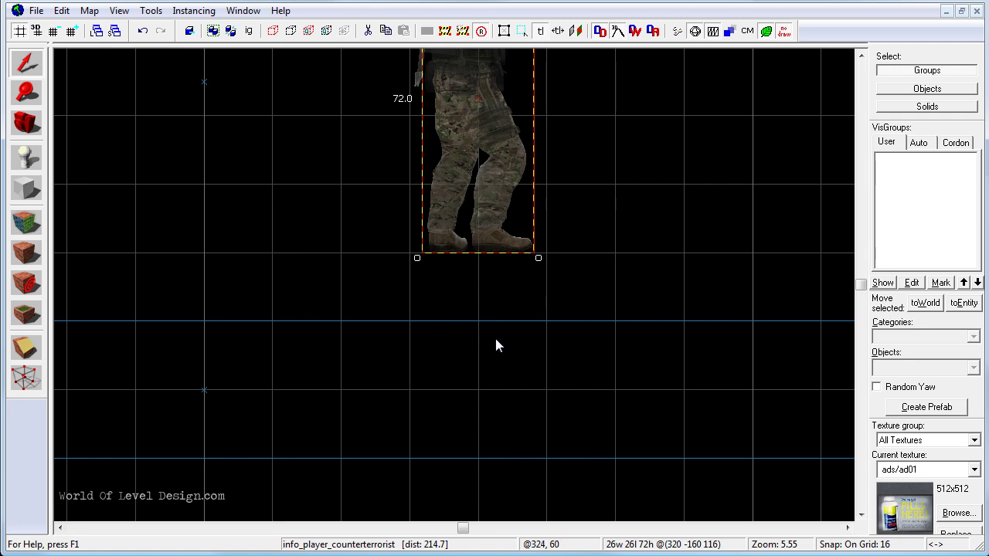
Step: Select the other five counter-terrorist spawns together and raise them to one 16-unit grid line above the floor
scroll(496, 340, down, 3)
middle_drag(276, 281, 574, 289)
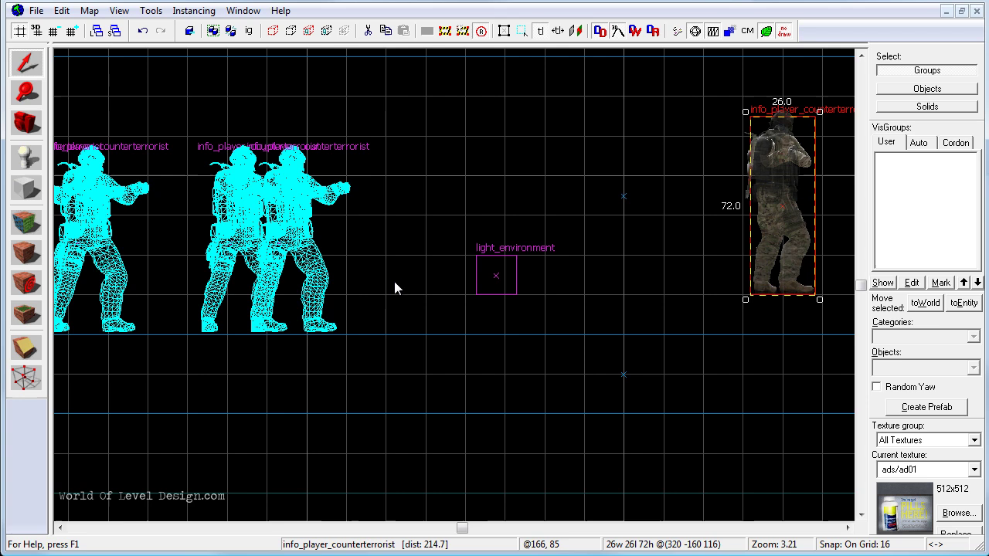
click(292, 224)
middle_drag(236, 241, 328, 245)
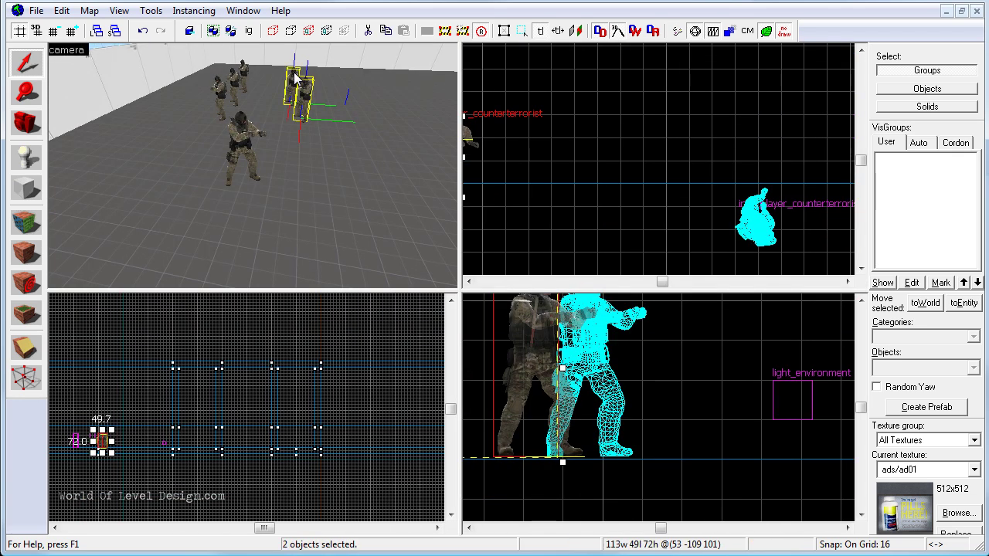
ctrl+click(246, 74)
ctrl+click(234, 83)
ctrl+click(220, 93)
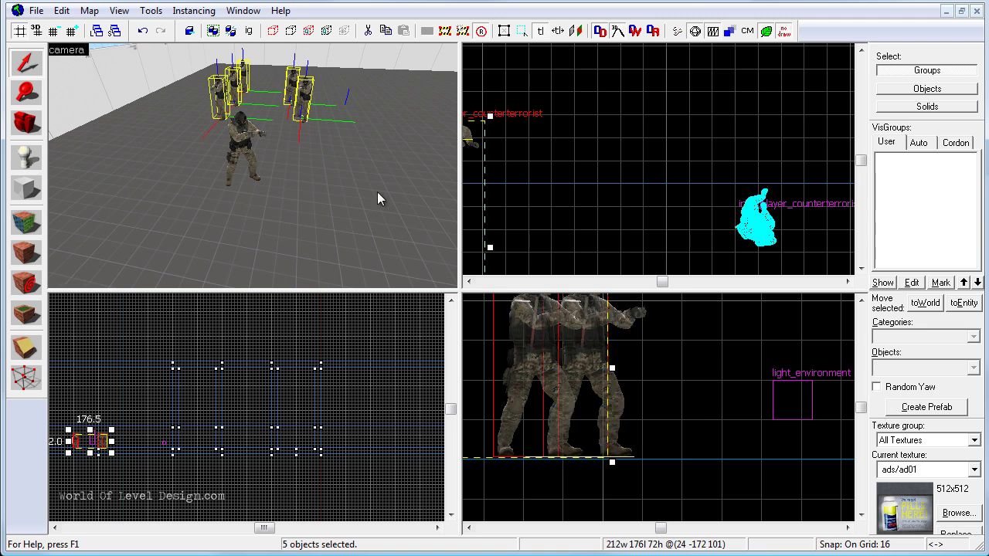
middle_drag(585, 340, 651, 327)
scroll(630, 387, up, 2)
drag(626, 386, 615, 334)
key(shift+z)
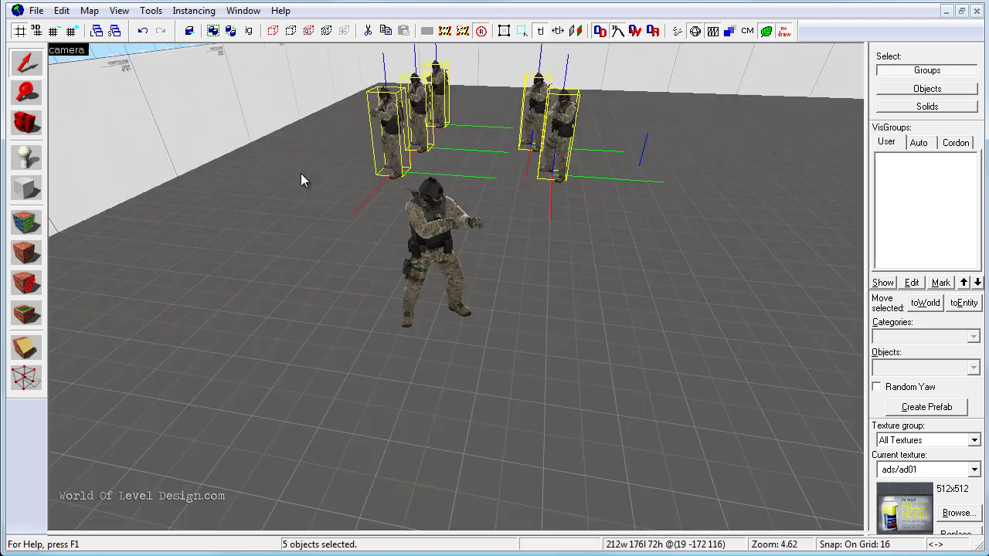
scroll(456, 289, up, 5)
key(w)
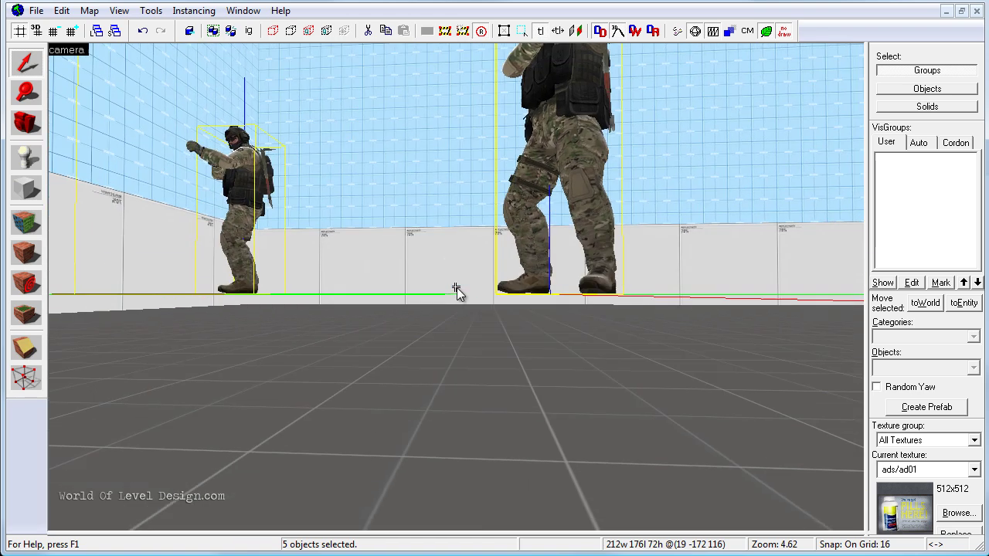
Step: Rotate the five selected spawns 90 degrees counterclockwise as a group, move them closer to the sixth spawn and deselect them
key(shift+z)
key(shift+z)
scroll(443, 325, down, 2)
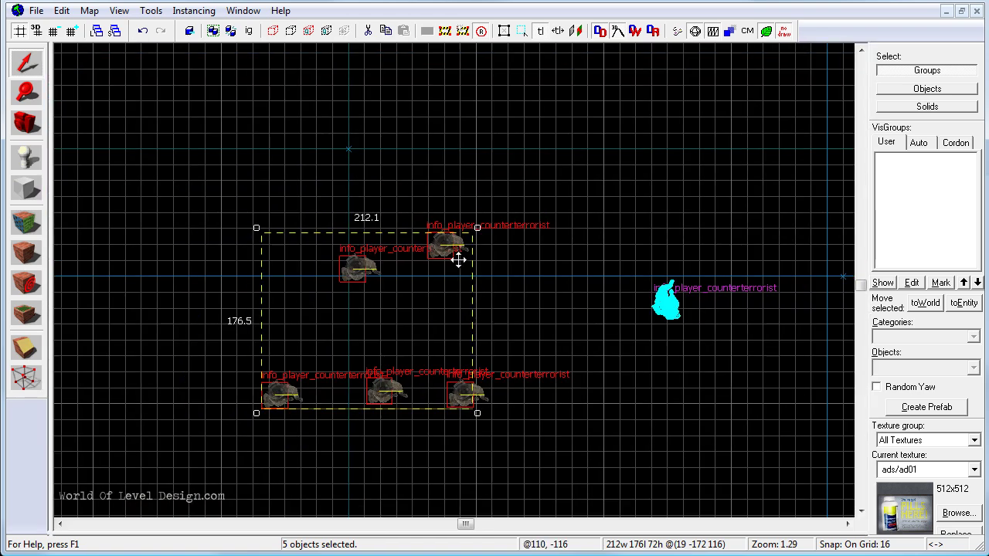
drag(479, 228, 289, 214)
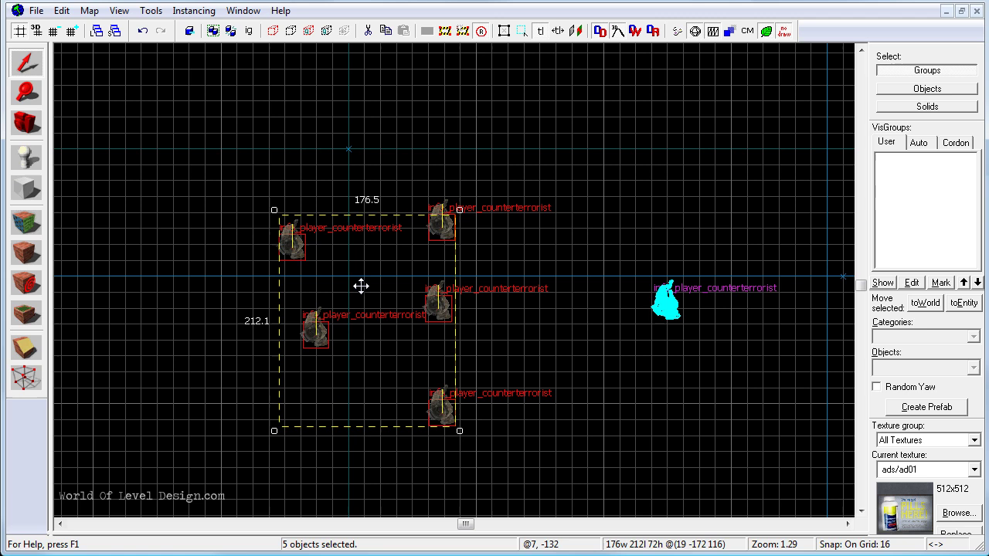
click(645, 273)
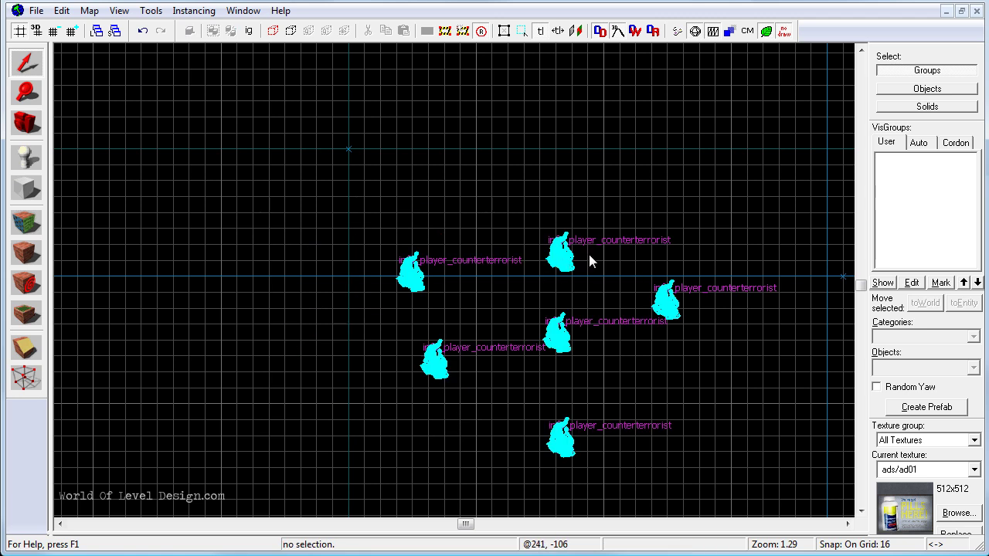
Step: Move one front-row counter-terrorist spawn about 32 units forward in the top view to space it from its neighbours
scroll(563, 252, up, 2)
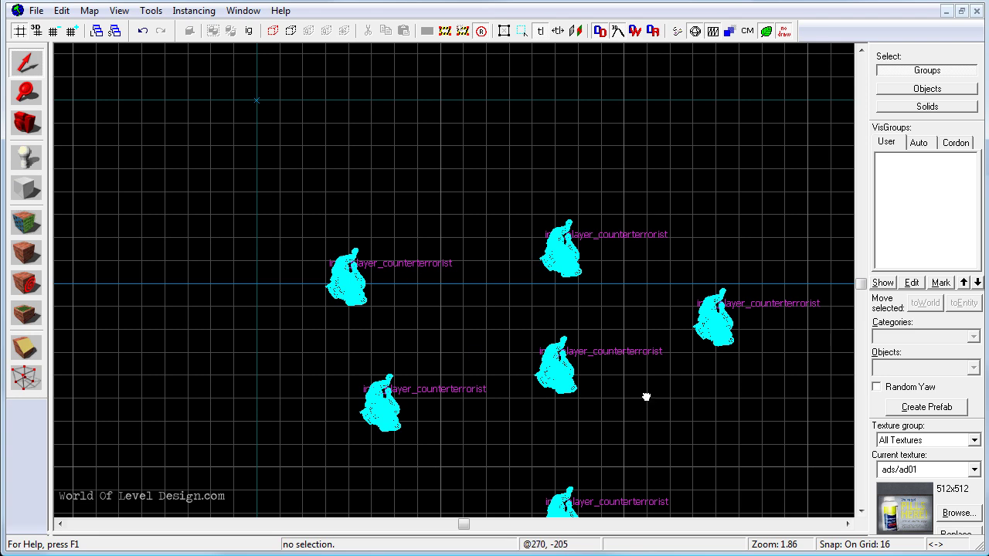
drag(646, 397, 653, 345)
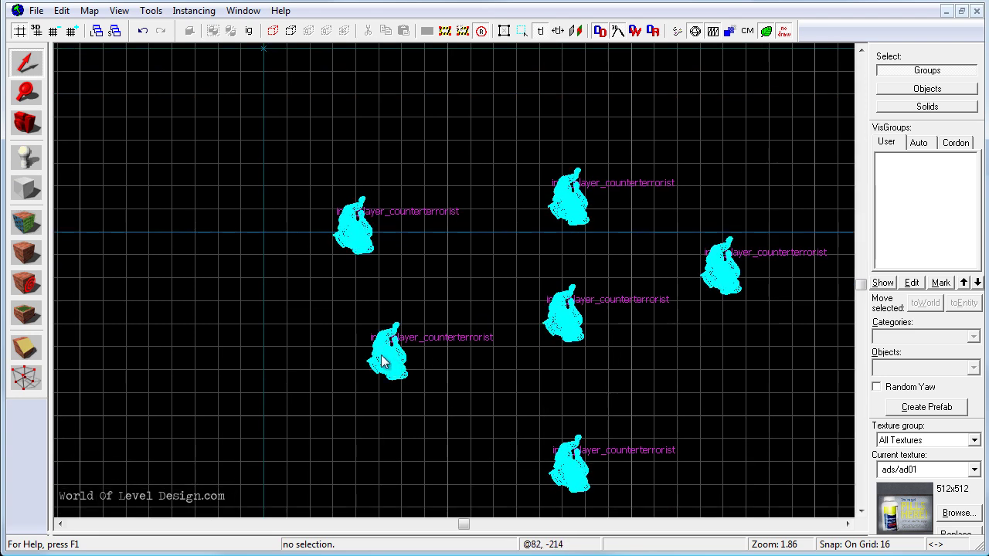
key(shift+z)
click(224, 143)
drag(732, 151, 657, 180)
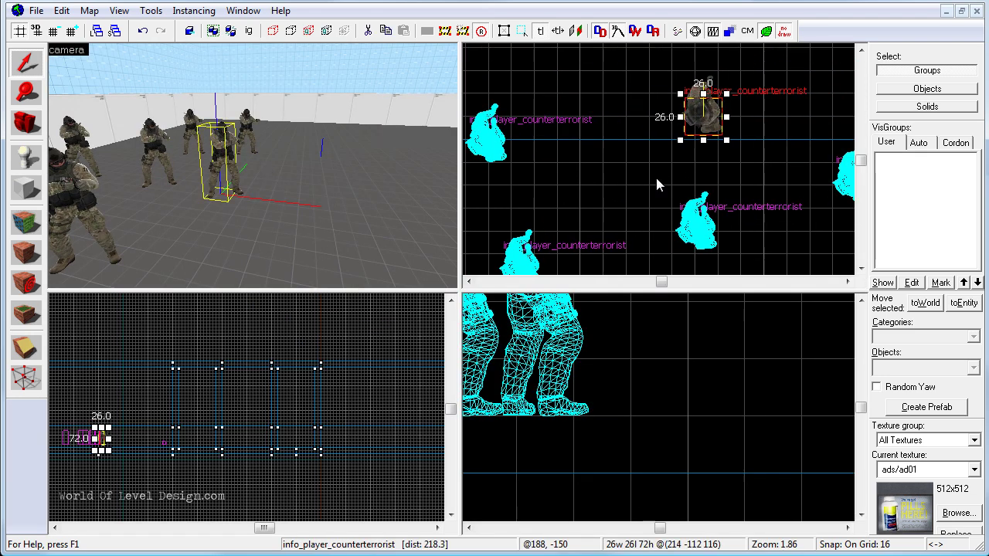
drag(700, 123, 699, 82)
key(shift+z)
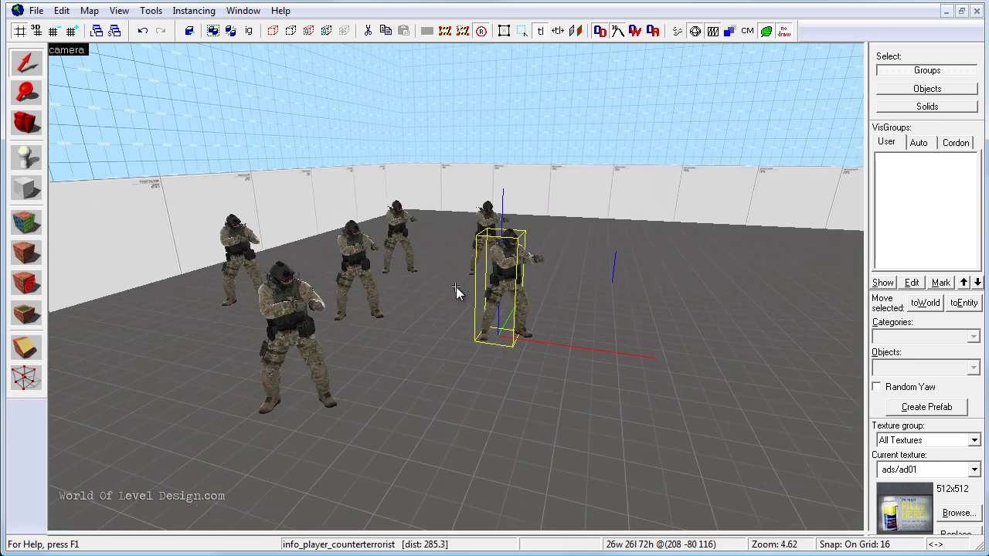
key(w)
key(s)
key(z)
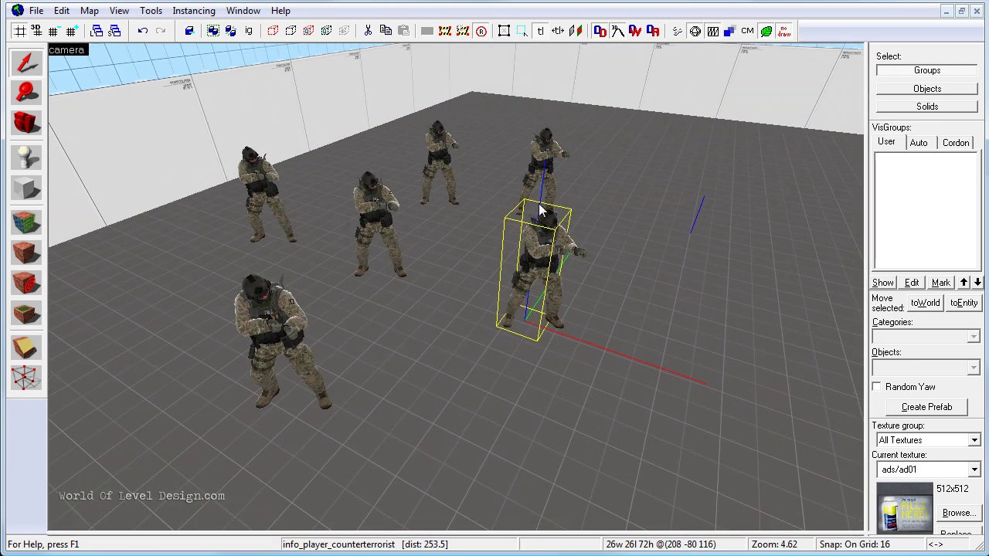
key(z)
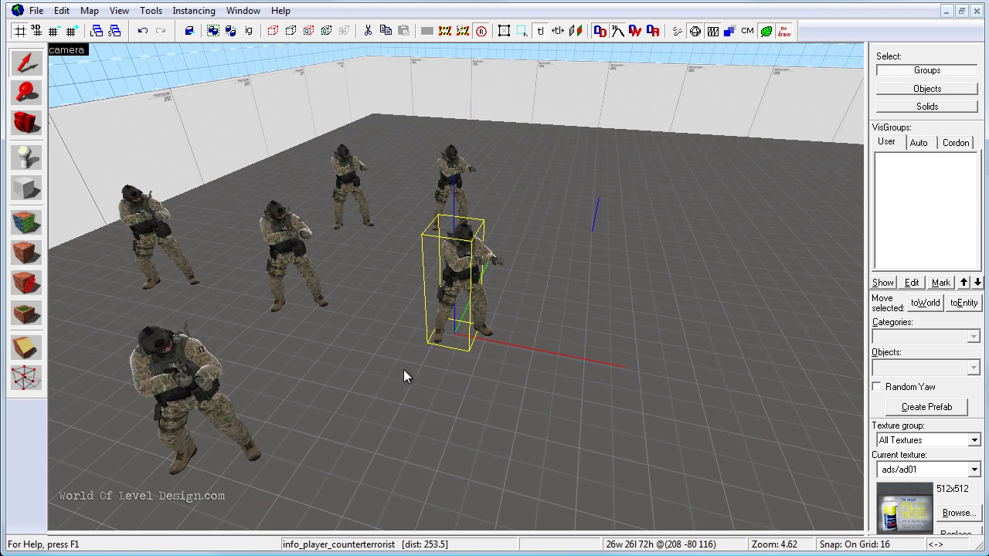
Step: Place one info_player_terrorist entity on the floor at the opposite end of the map and return to the selection tool
click(28, 160)
key(z)
key(w)
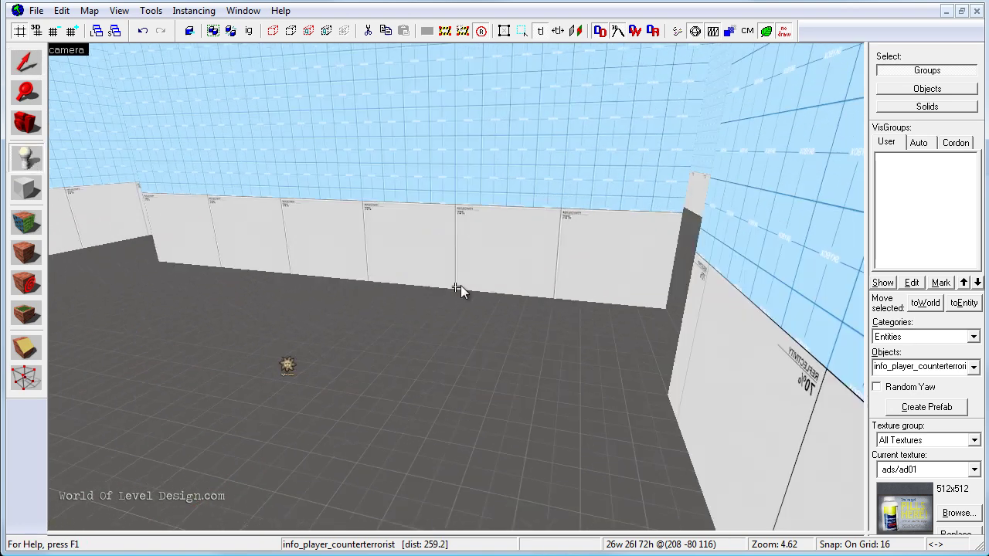
key(w)
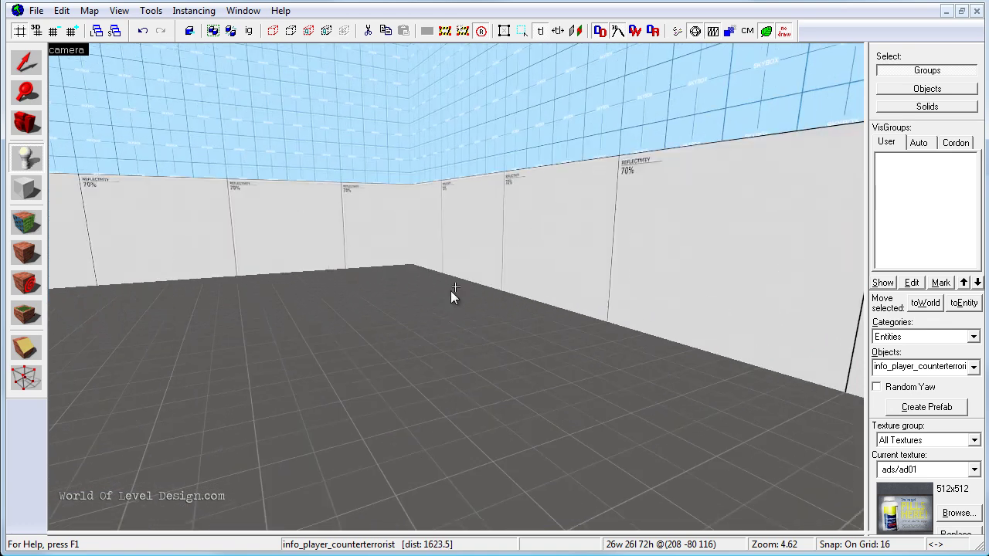
key(s)
key(z)
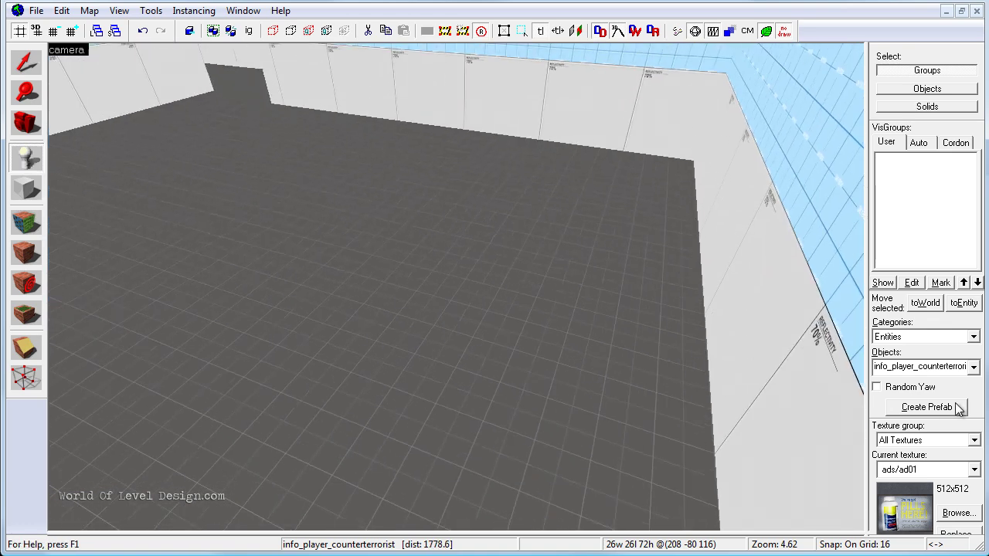
click(980, 368)
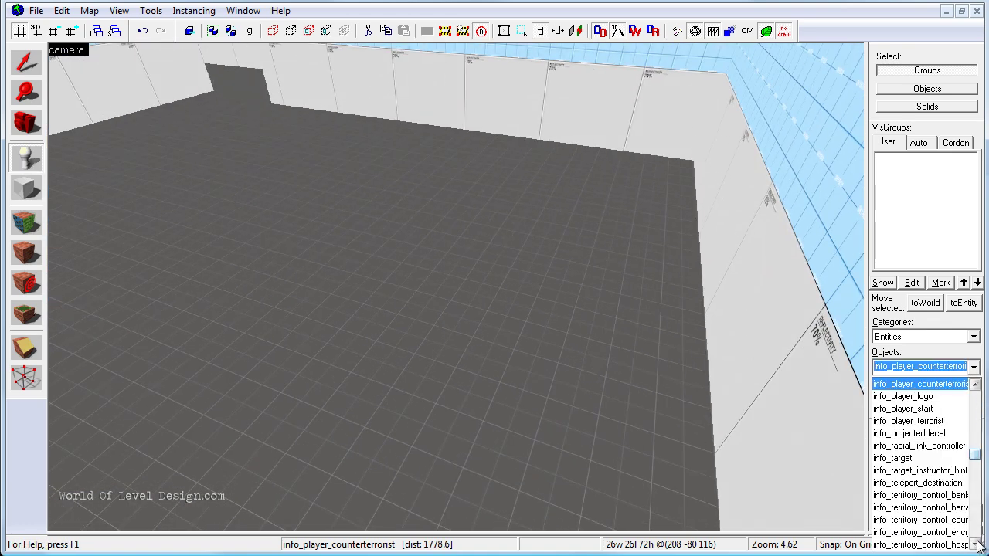
click(897, 422)
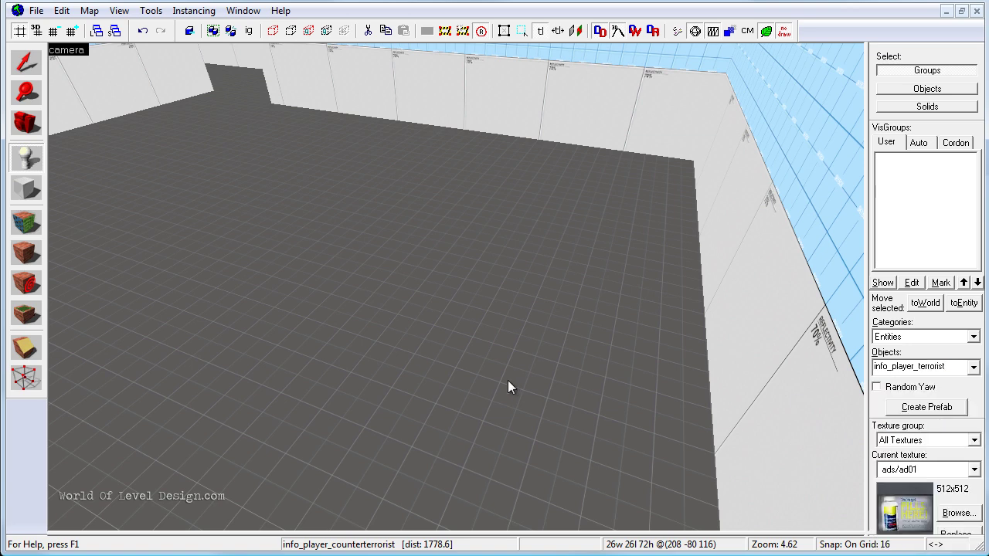
click(379, 395)
click(28, 64)
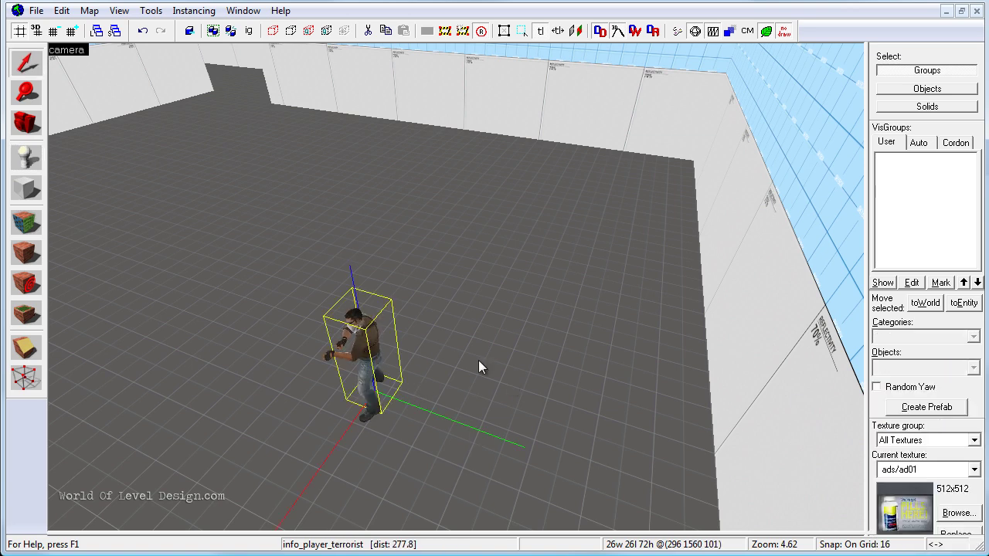
Step: Rotate the terrorist spawn 90 degrees clockwise in the top view to face the opposite end of the map
key(shift+z)
key(ctrl+e)
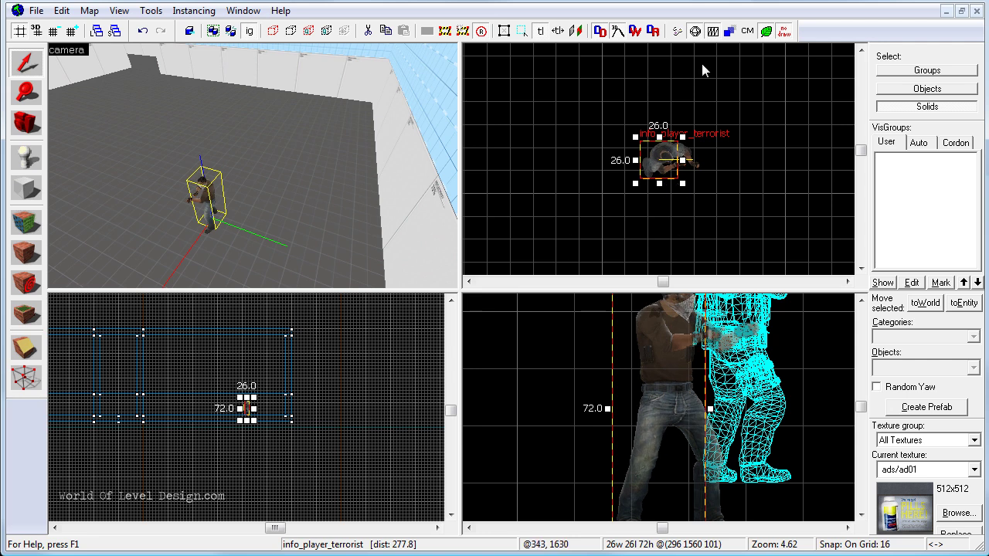
key(shift+z)
scroll(583, 391, down, 8)
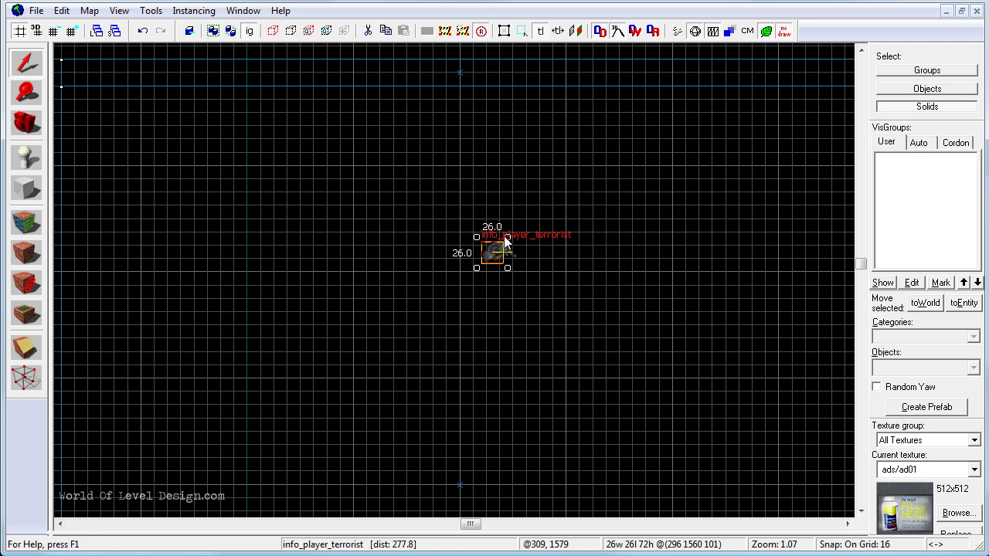
click(502, 243)
scroll(514, 264, up, 4)
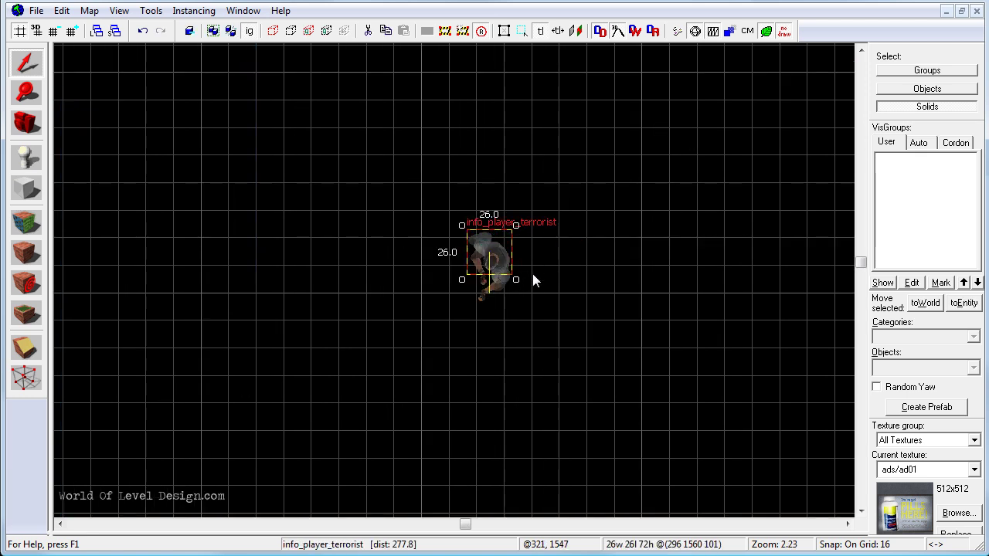
drag(560, 423, 565, 315)
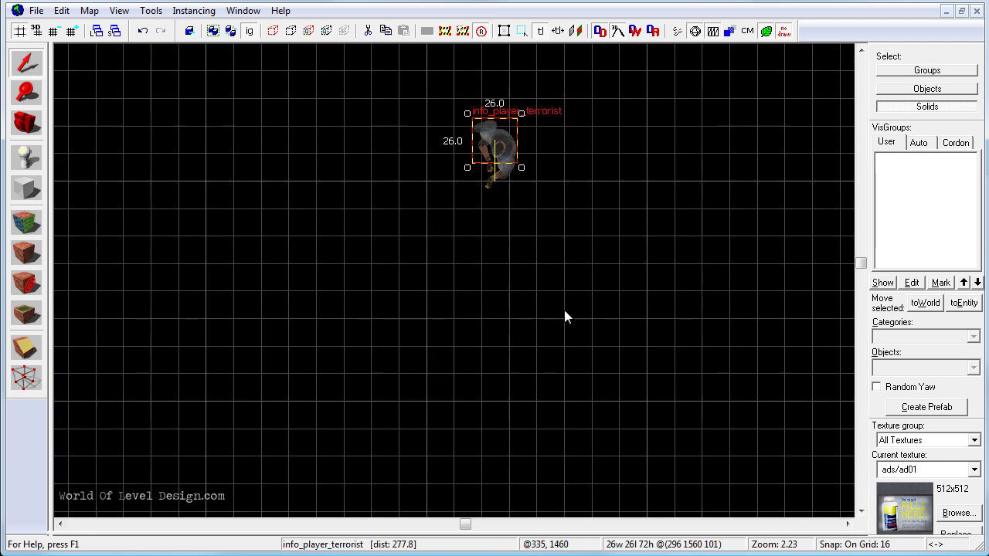
scroll(568, 379, down, 4)
drag(569, 384, 533, 264)
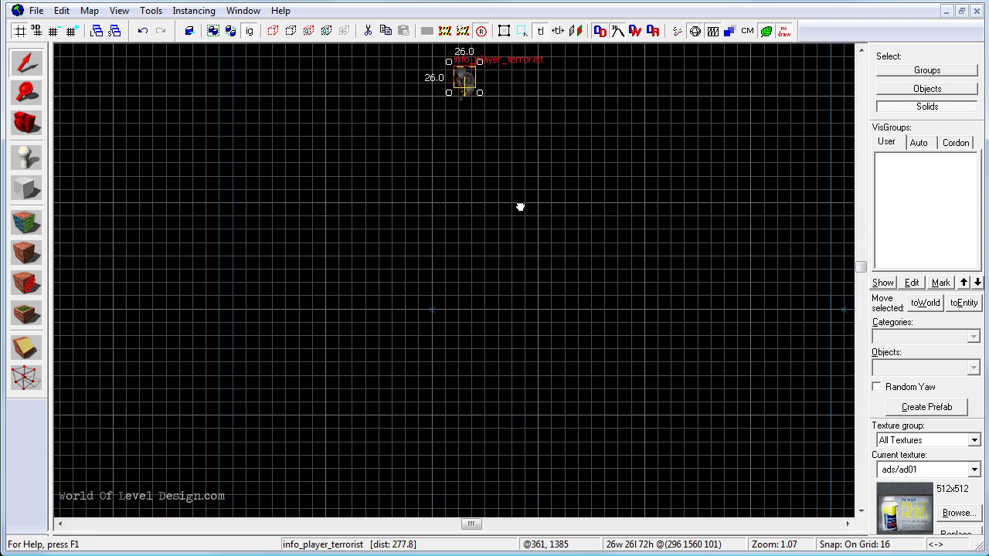
drag(521, 206, 503, 270)
Step: Raise the terrorist spawn one 16-unit grid line above the floor in the side view
key(shift+z)
key(shift+z)
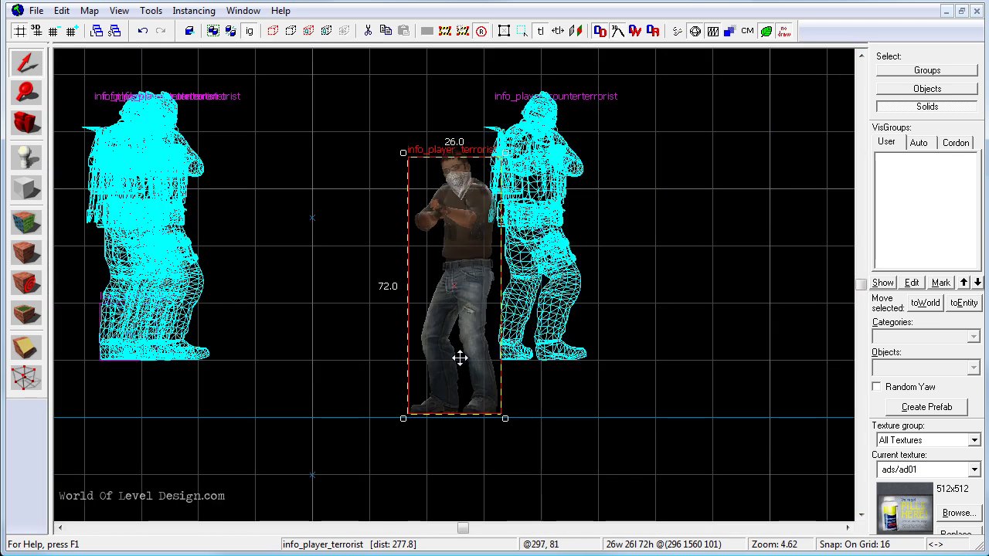
drag(459, 355, 488, 302)
key(shift+z)
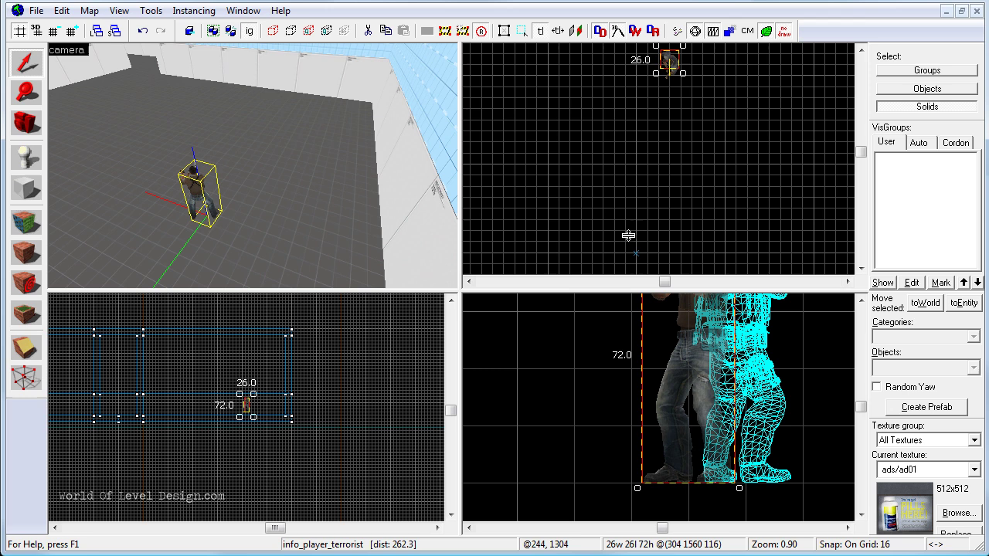
Step: Duplicate the terrorist spawn six times in the top view, spacing the copies apart, and check the group in 3D
key(shift+z)
drag(569, 244, 591, 344)
scroll(520, 334, up, 3)
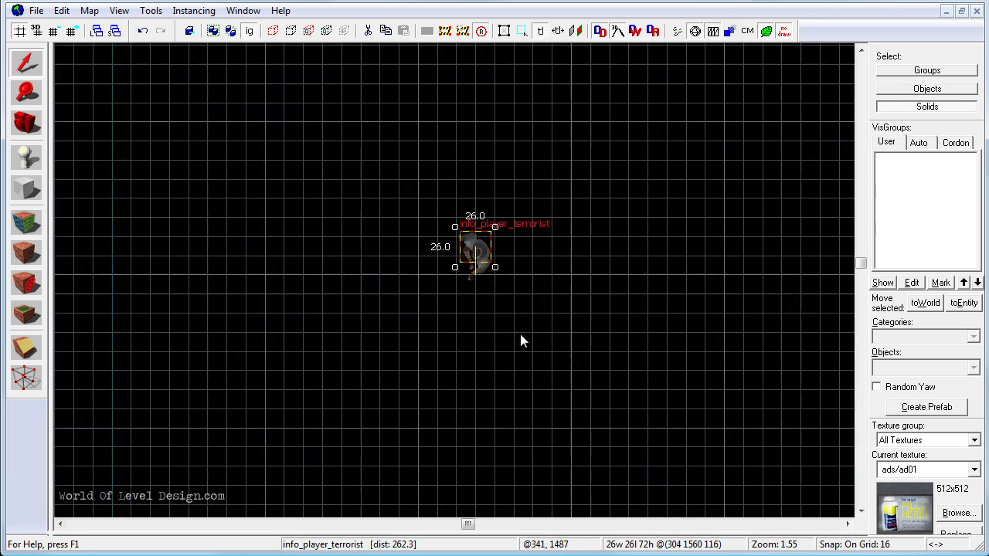
mouse_move(476, 246)
shift+mouse_down()
mouse_move(347, 203)
mouse_move(363, 202)
mouse_move(288, 272)
mouse_move(287, 314)
mouse_move(402, 377)
mouse_move(610, 204)
shift+mouse_up()
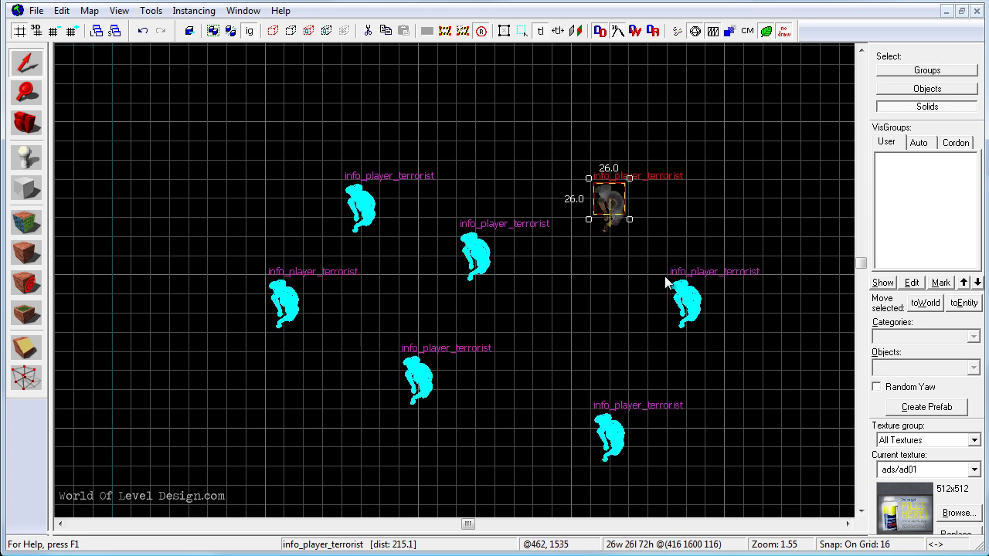
key(shift+z)
key(shift+z)
key(z)
key(d)
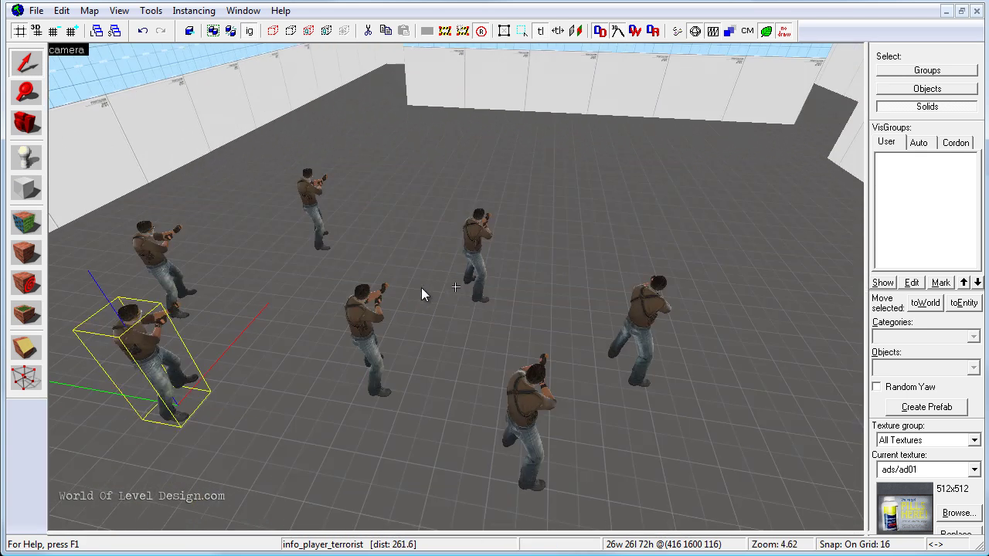
key(d)
click(612, 203)
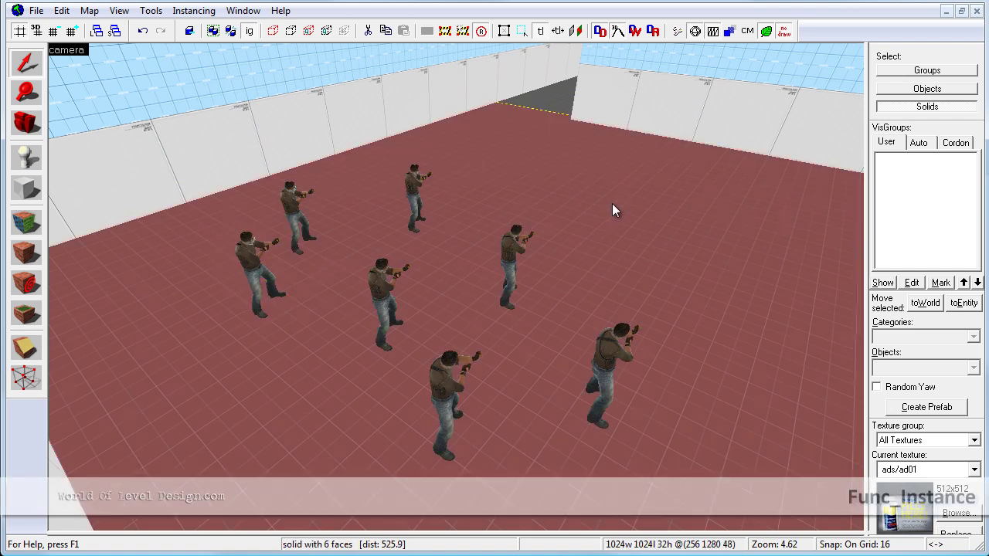
Step: Place a func_instance entity on an empty area of the floor and return to the selection tool
key(z)
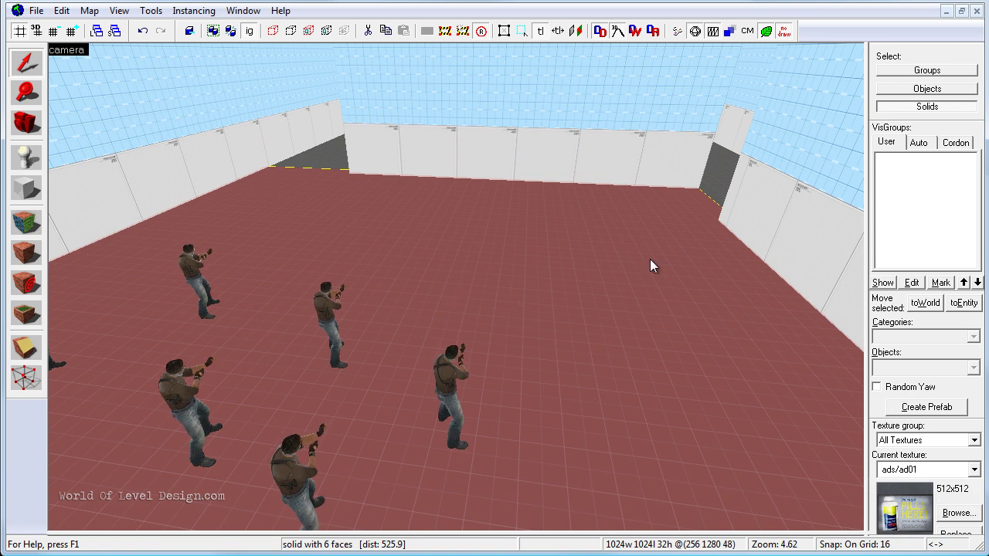
click(32, 159)
key(z)
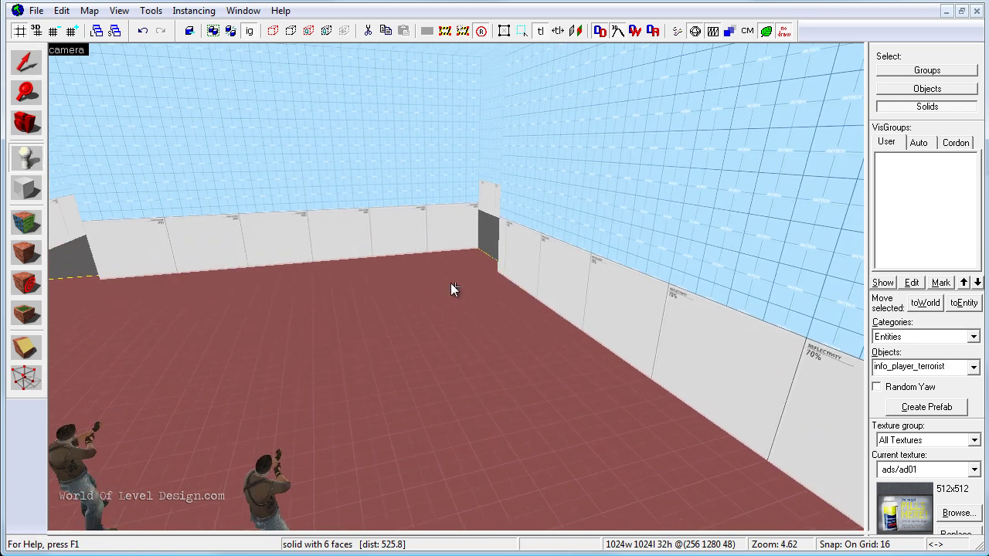
key(w)
key(s)
key(z)
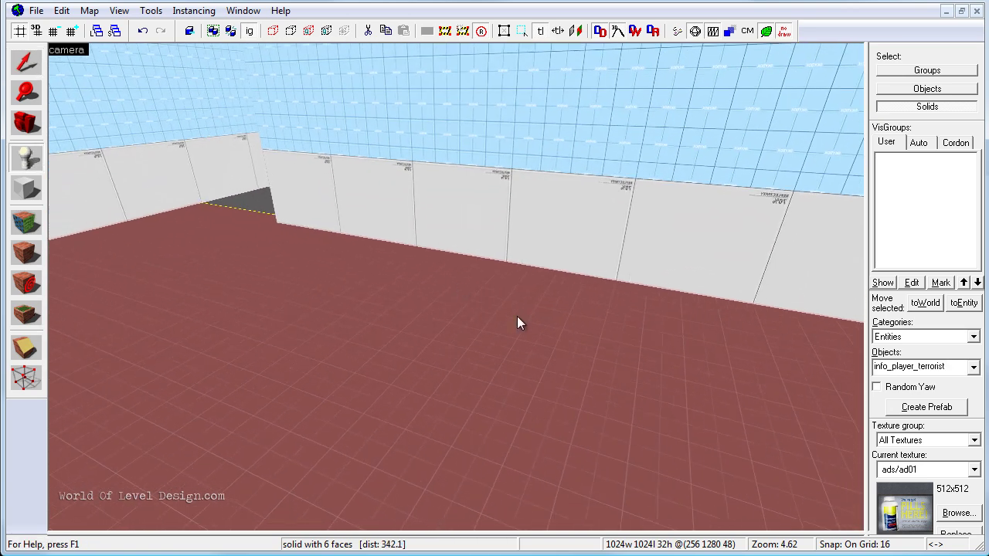
click(963, 366)
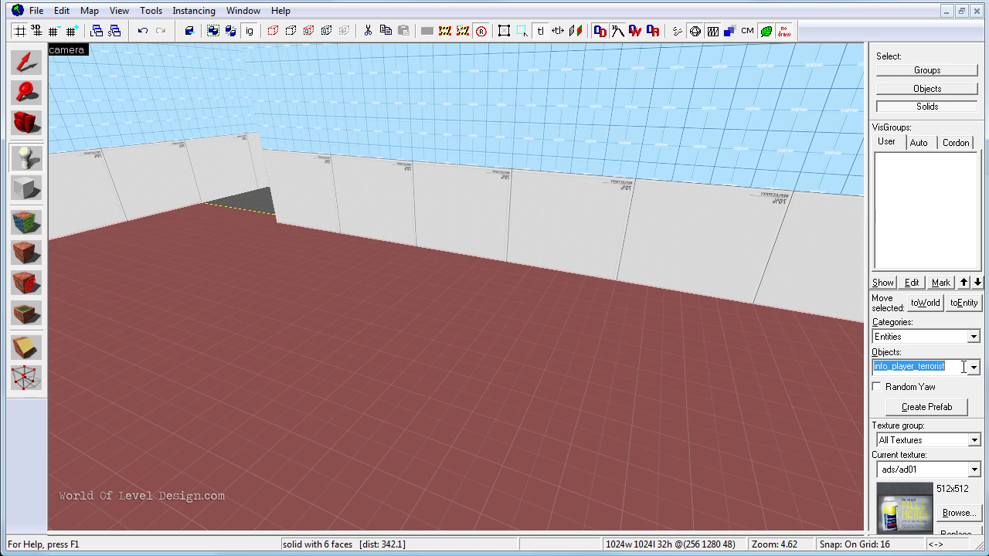
text(func)
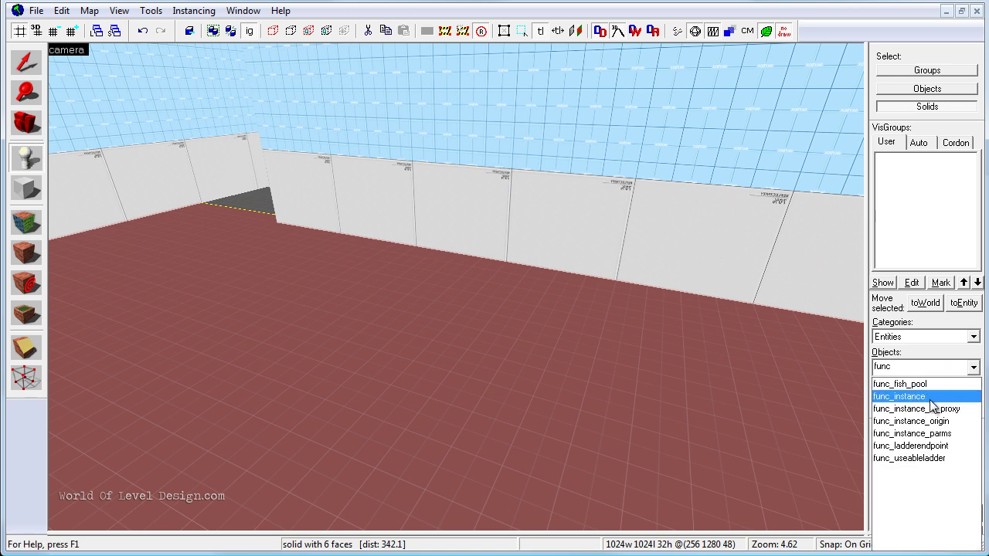
click(930, 397)
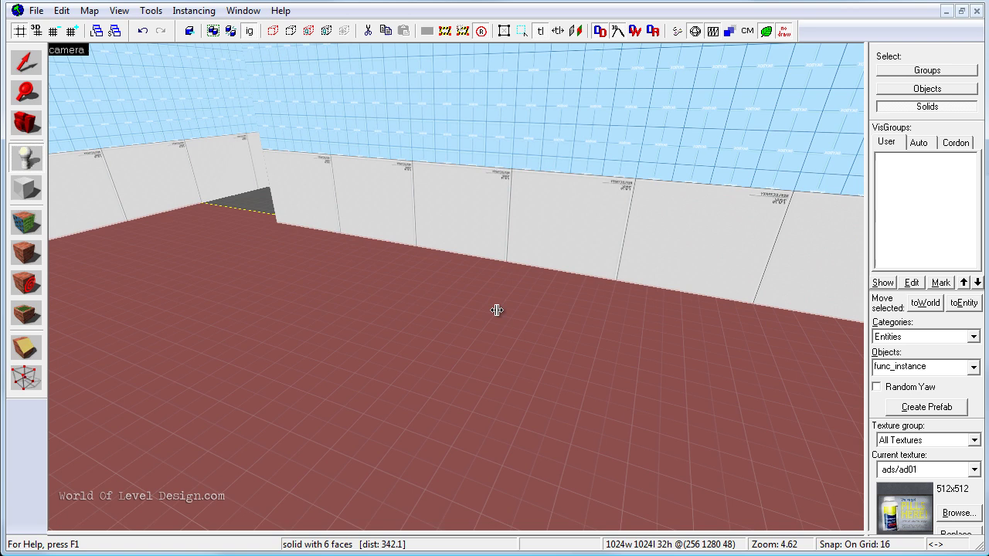
click(486, 343)
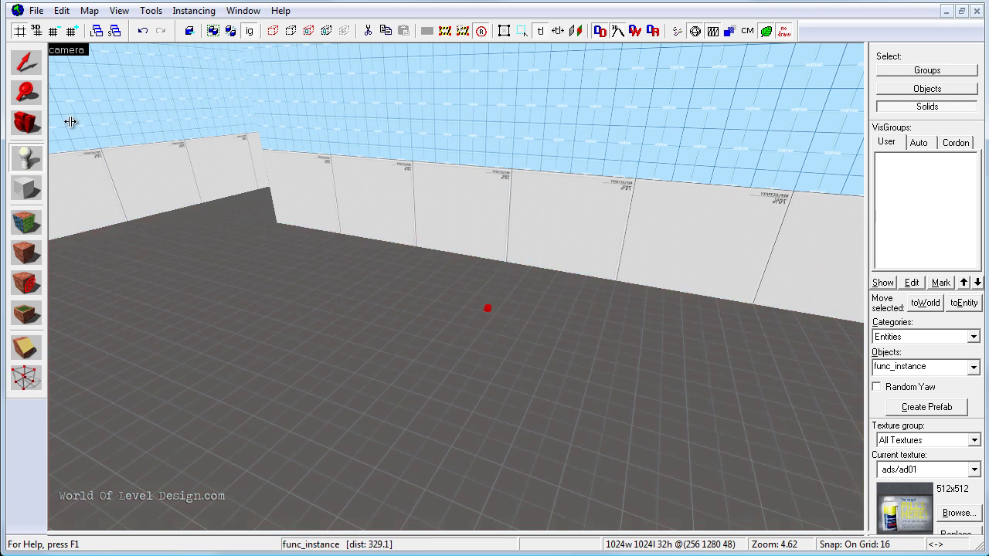
click(26, 63)
Step: Set the func_instance's VMF Filename to instances\spawn_t.vmf, apply it and close the properties
key(z)
key(w)
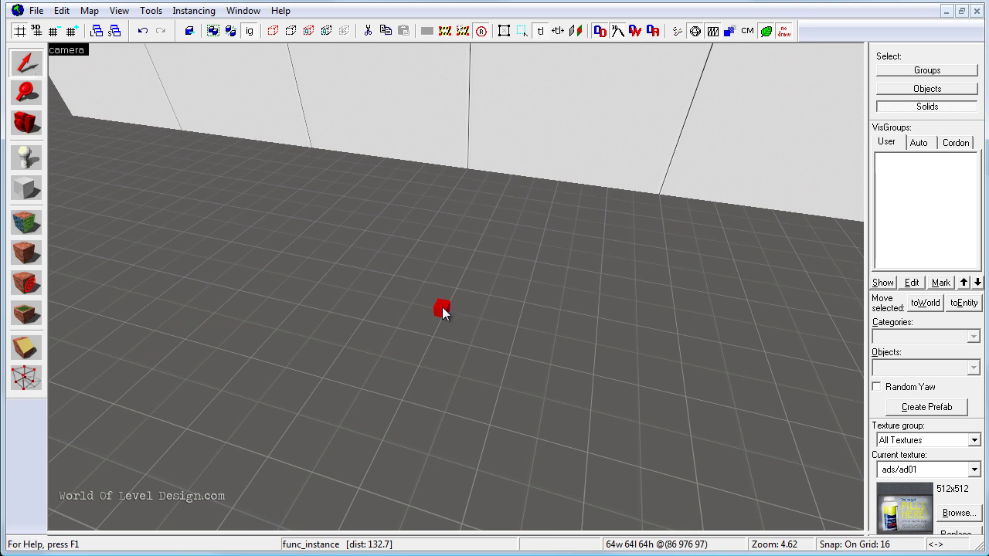
double_click(442, 306)
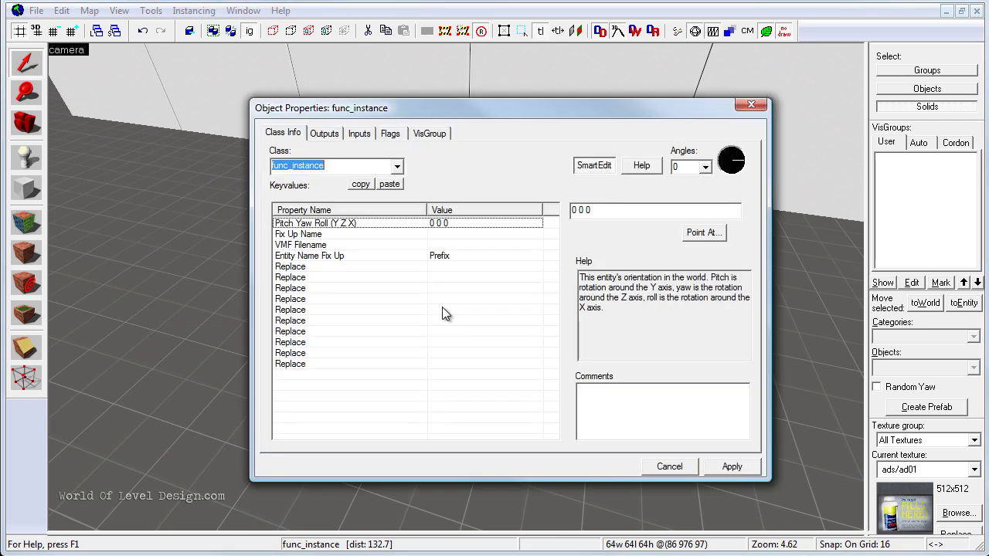
click(313, 245)
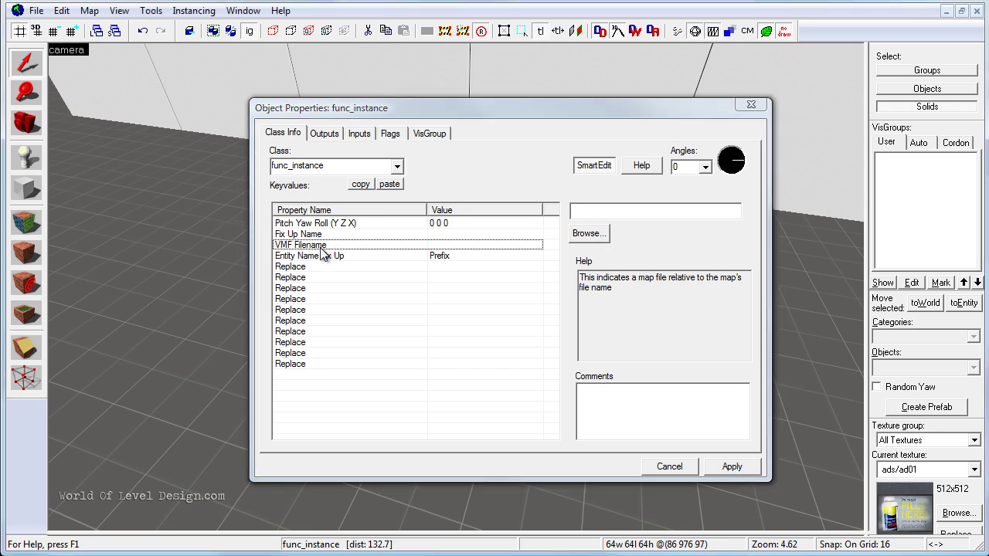
click(319, 247)
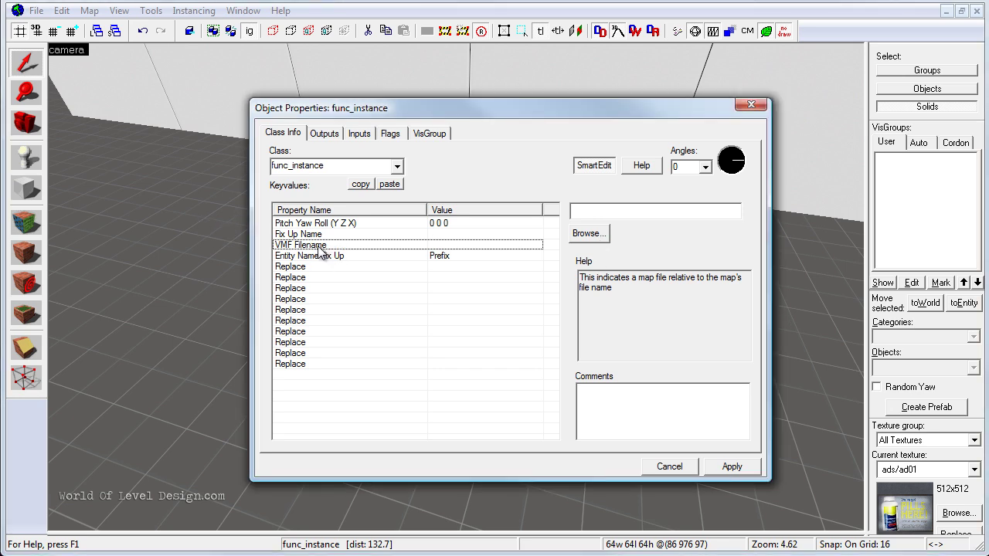
click(585, 236)
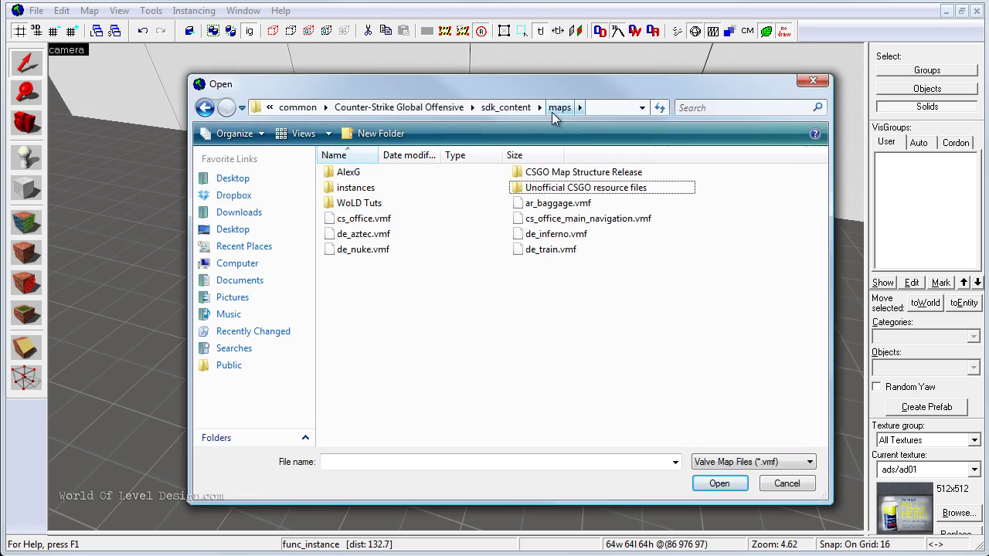
double_click(354, 188)
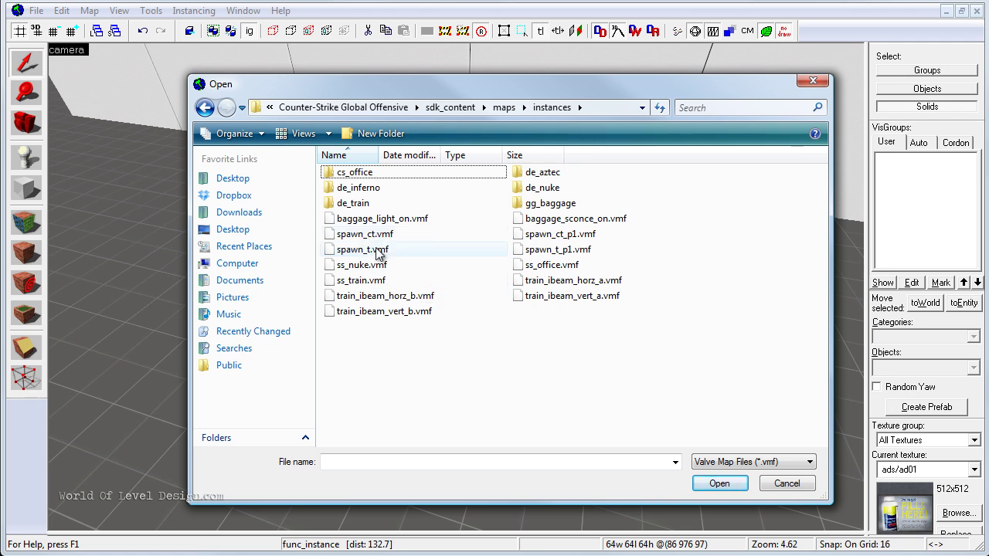
click(370, 251)
click(719, 484)
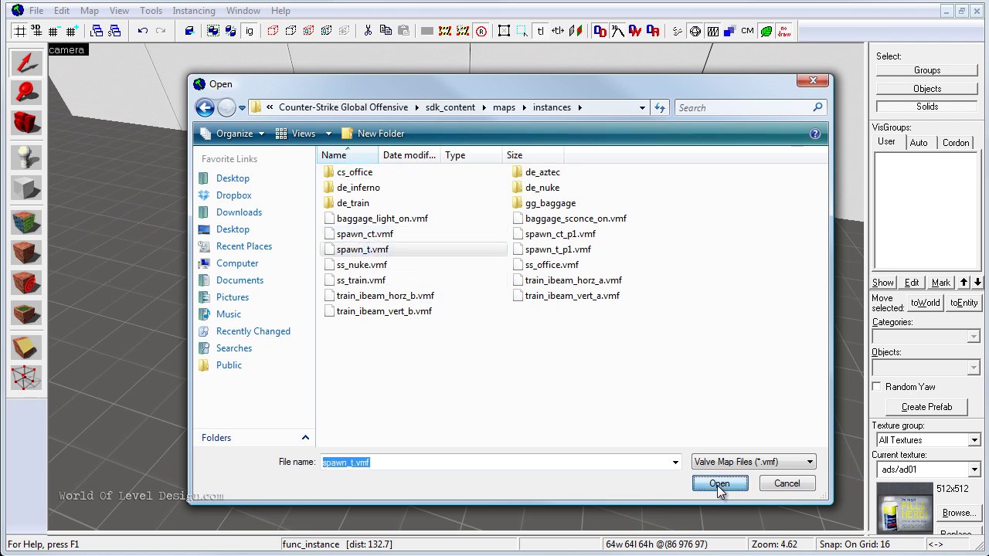
click(732, 467)
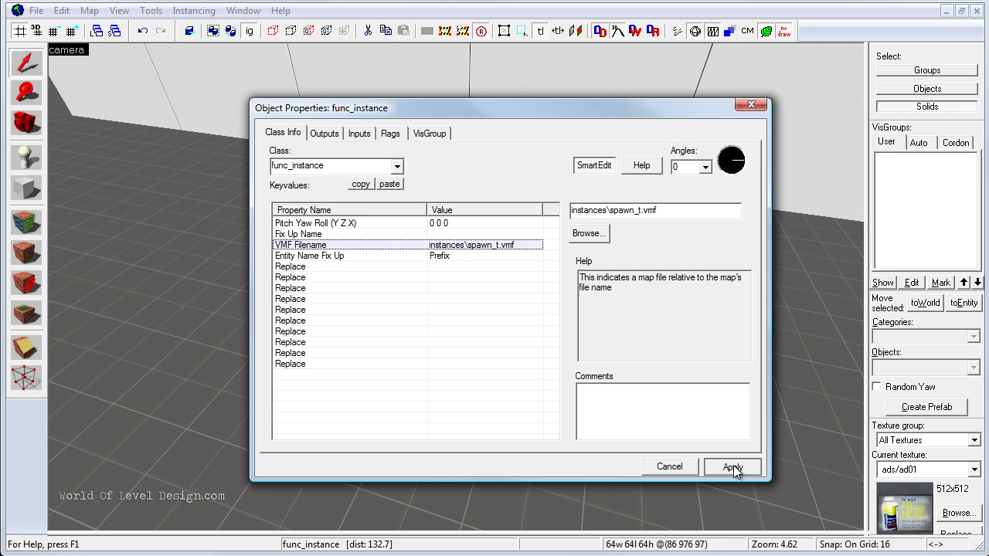
click(685, 469)
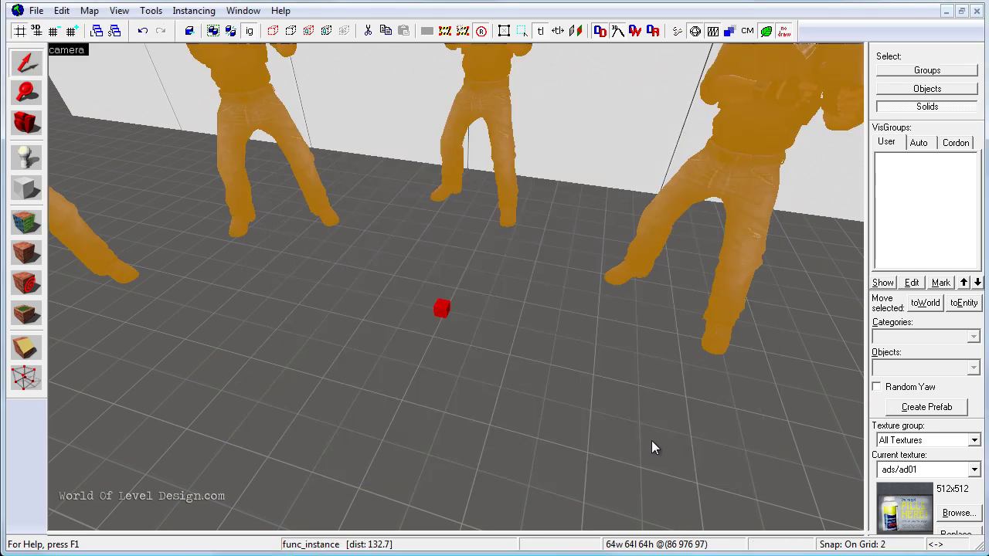
Step: Examine the instanced terrorist spawns from several angles, checking their arrangement and their height above the floor
key(z)
key(s)
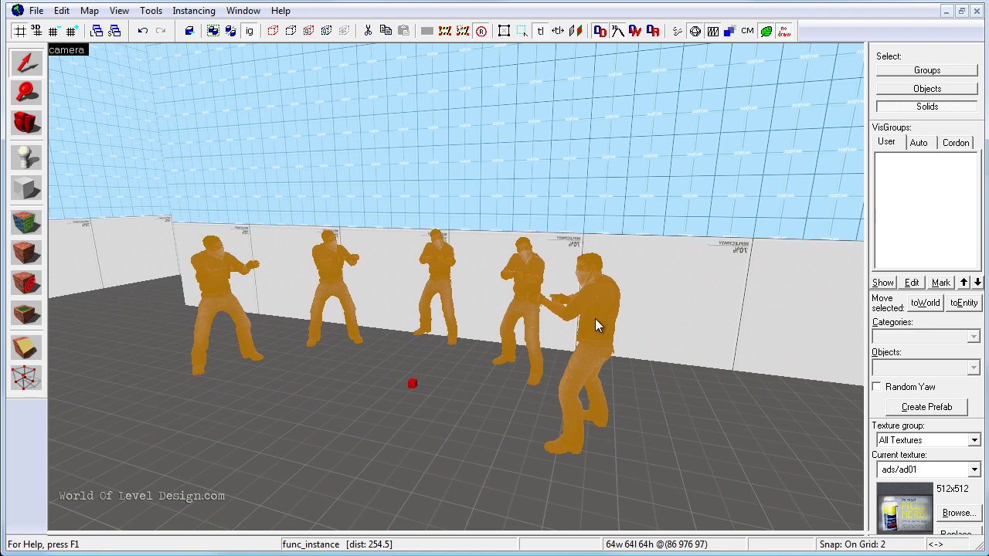
key(z)
key(a)
key(z)
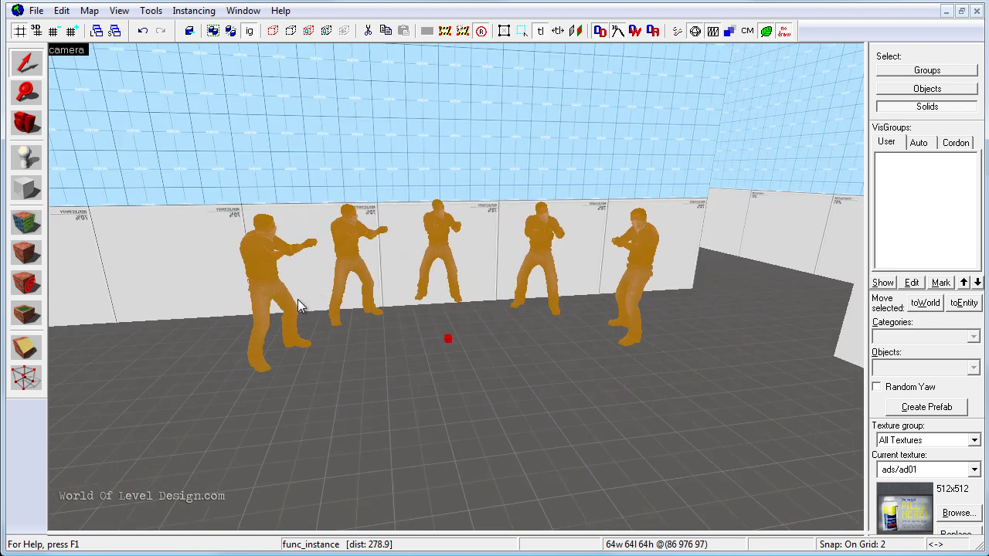
key(z)
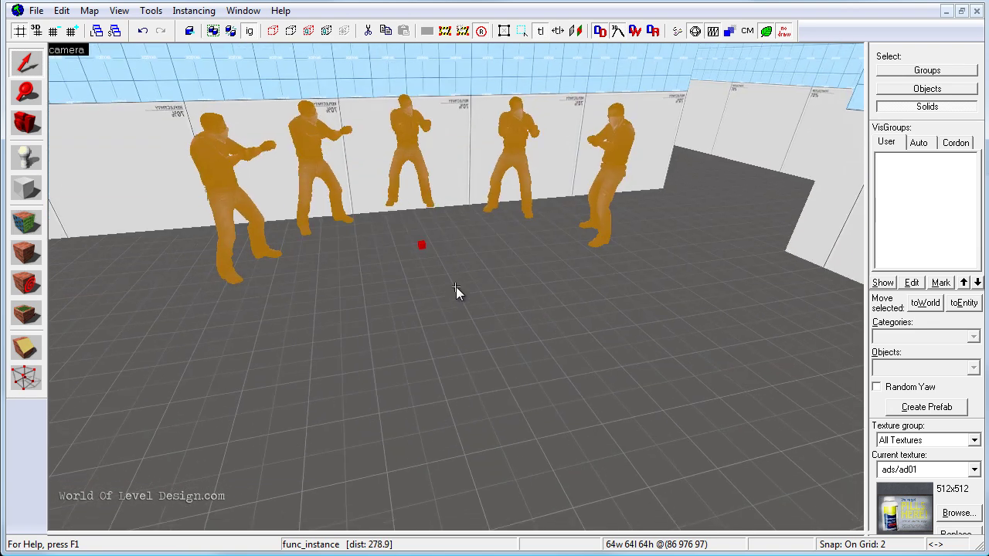
key(w)
key(s)
key(shift+z)
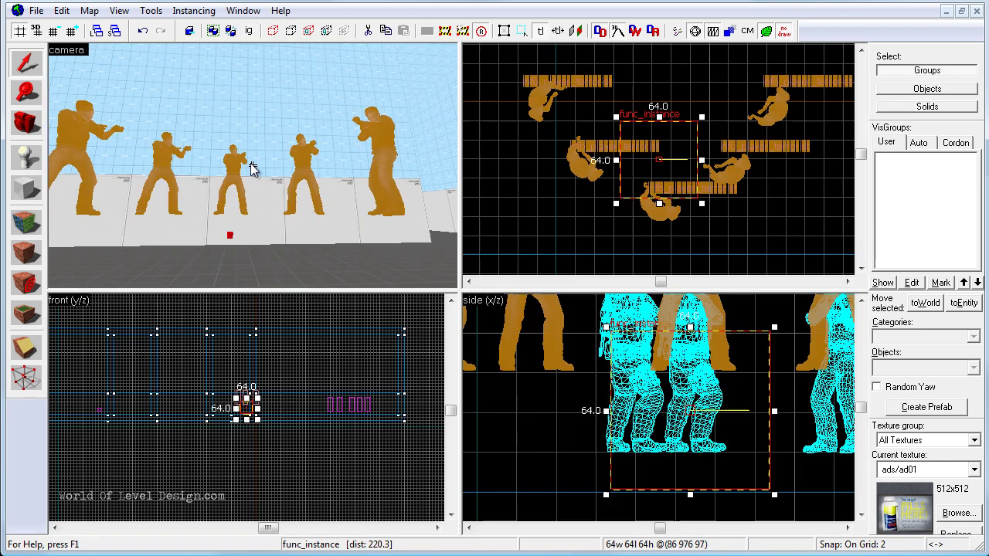
key(Up)
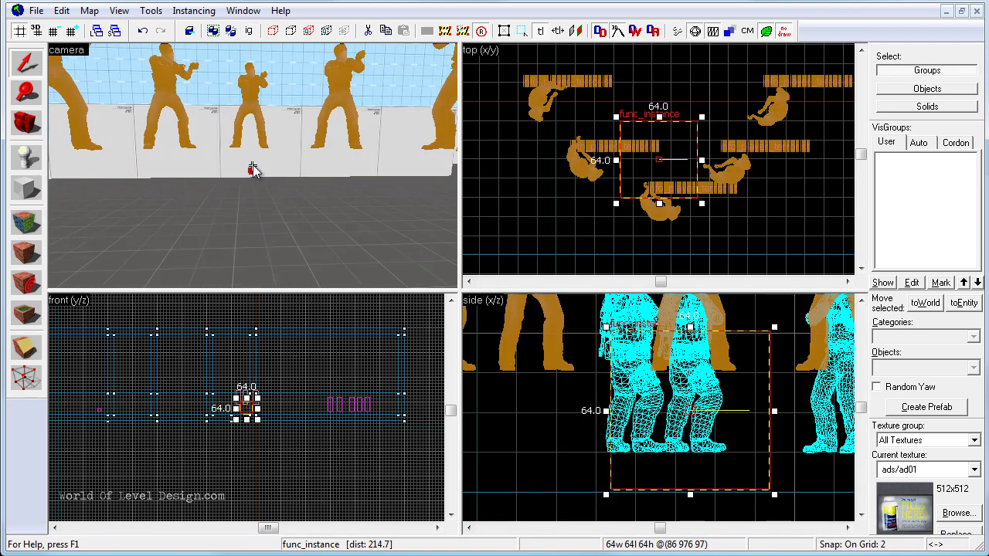
key(Down)
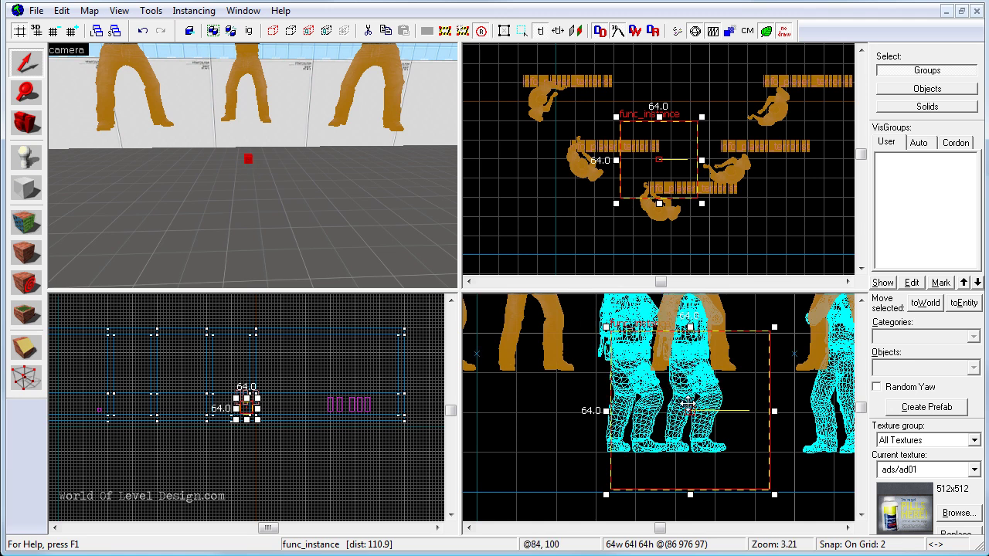
Step: Lower the func_instance in the side view until its figures' feet line up with the existing spawns just above the floor
scroll(688, 403, up, 3)
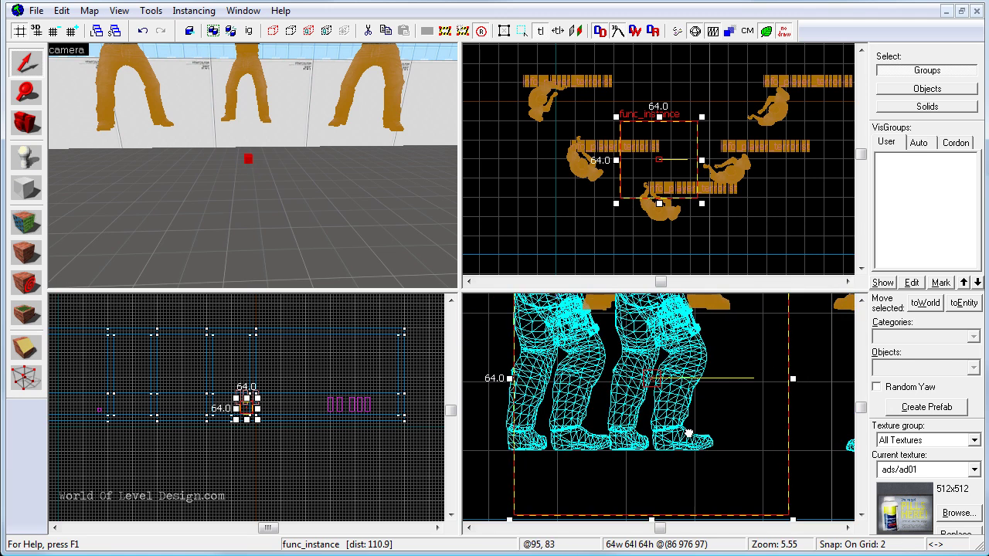
middle_drag(688, 433, 688, 424)
drag(654, 372, 658, 486)
middle_drag(647, 476, 660, 426)
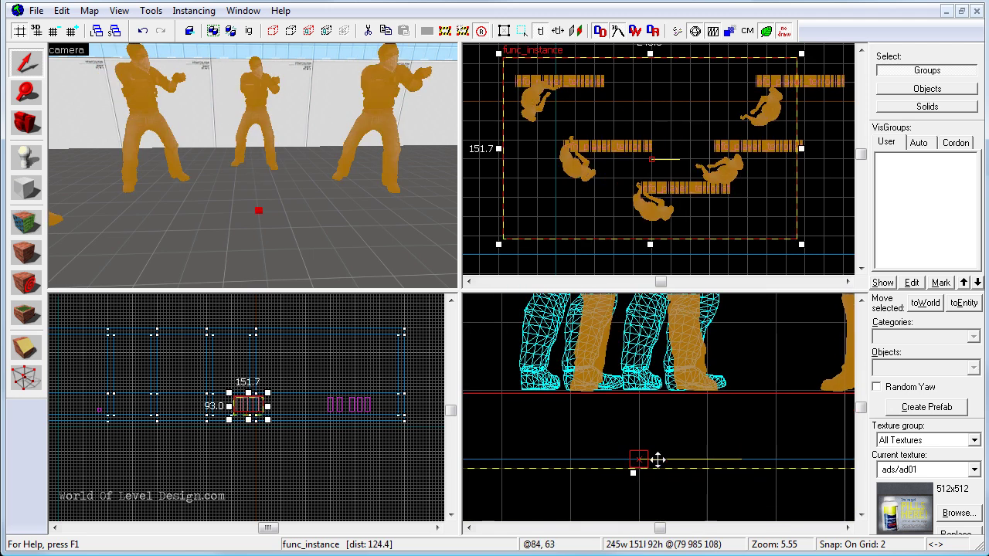
Step: Examine the instanced terrorist figures up close and from a distance, checking the gap between their feet and the floor
key(shift+z)
key(z)
key(s)
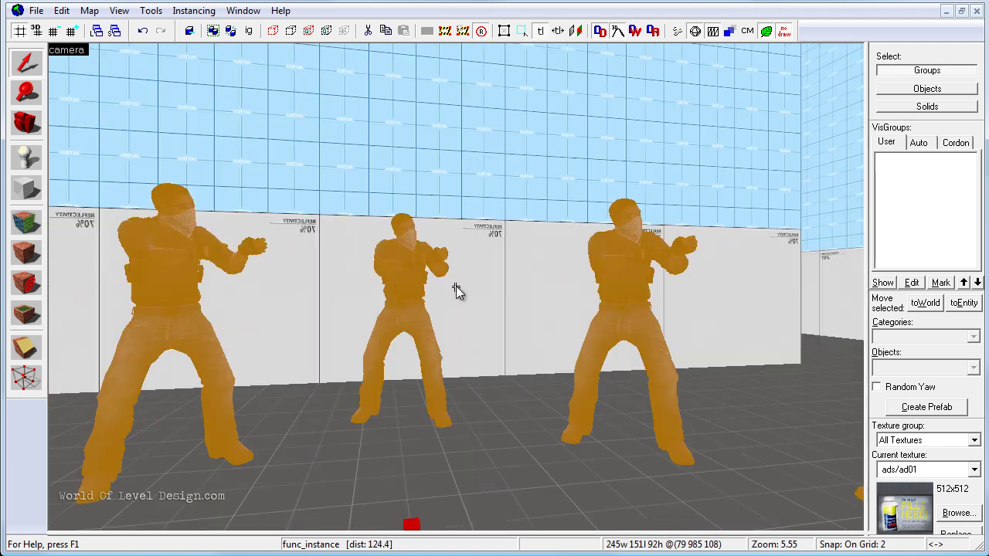
scroll(455, 288, down, 2)
scroll(455, 287, up, 8)
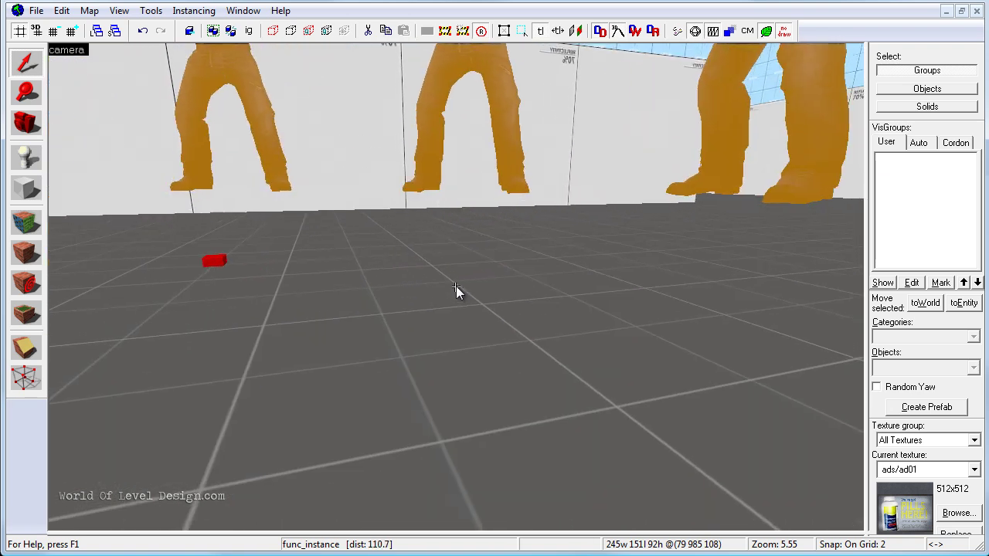
scroll(456, 288, down, 4)
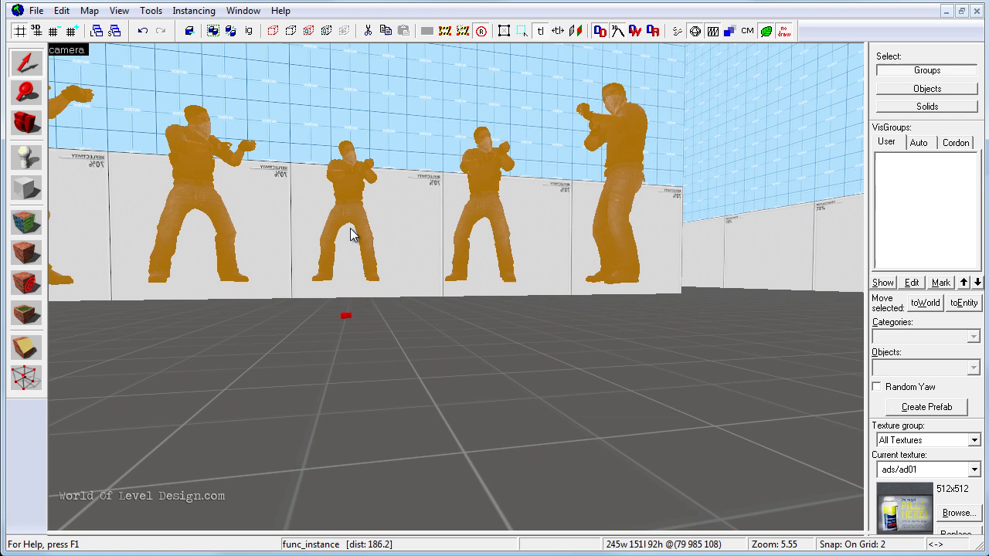
key(z)
key(z)
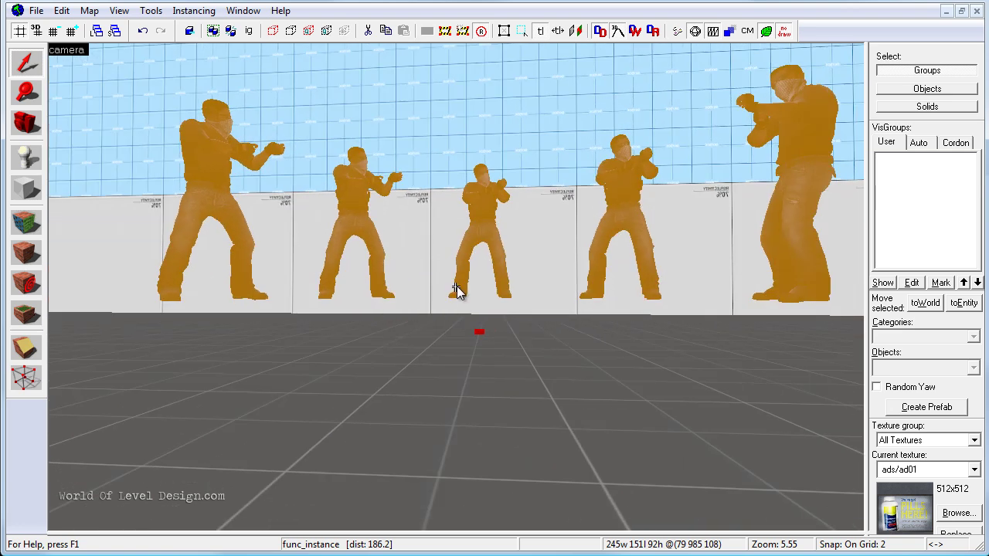
scroll(456, 287, down, 6)
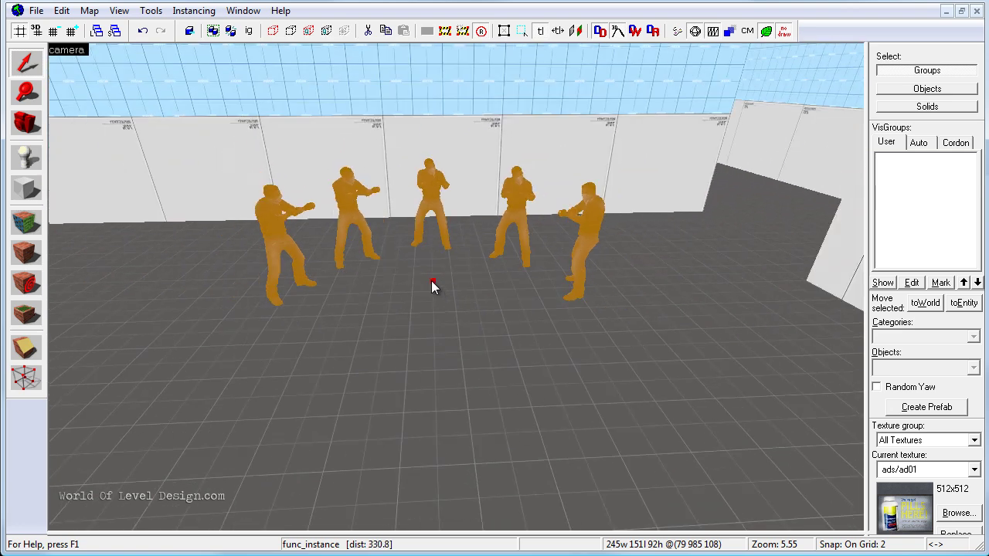
Step: Duplicate the terrorist func_instance twice, placing one copy beside the original and another in front of the pair
key(shift+z)
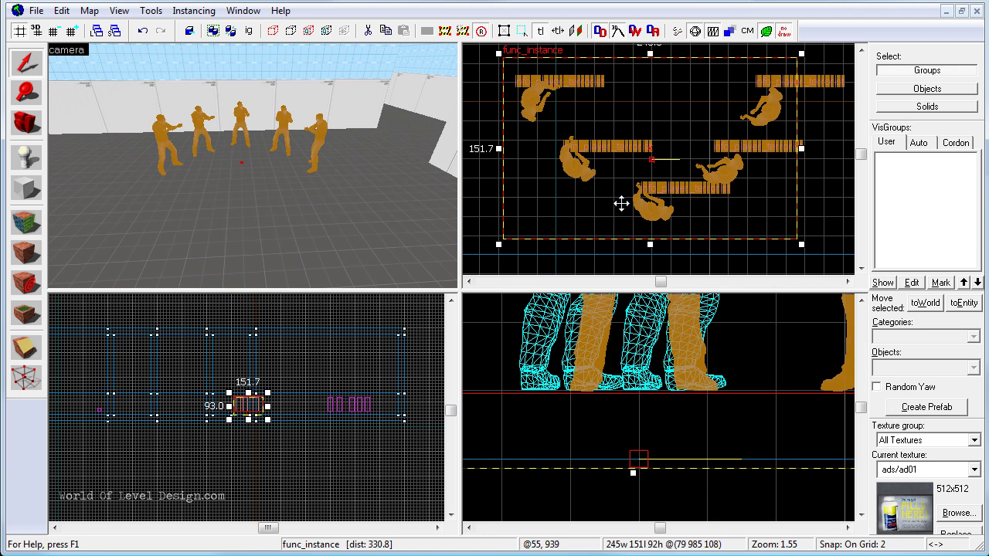
key(shift+z)
key(shift+z)
key(shift+z)
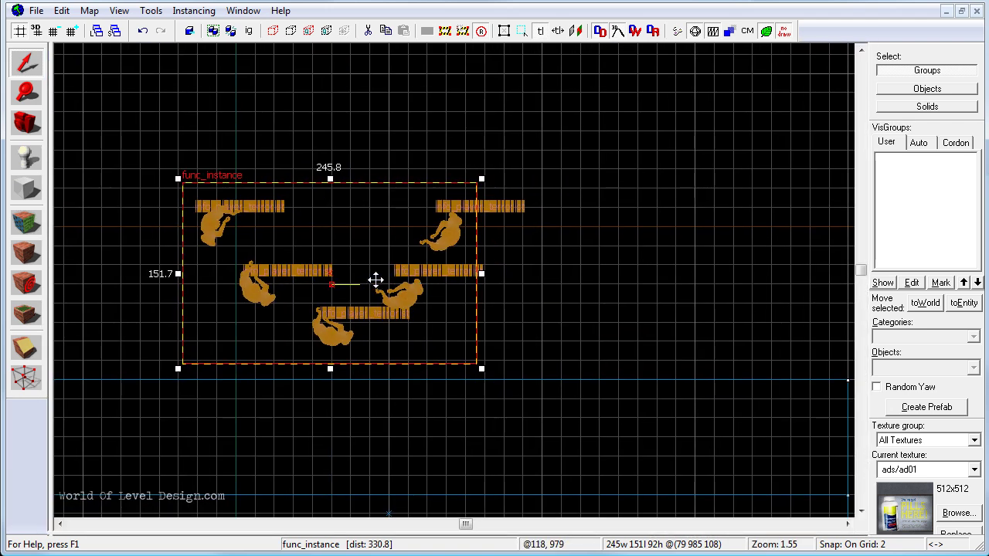
drag(650, 315, 530, 316)
mouse_move(210, 284)
shift+mouse_down()
mouse_move(553, 283)
mouse_move(395, 91)
mouse_move(353, 72)
shift+mouse_up()
middle_drag(489, 88, 525, 242)
key(shift+z)
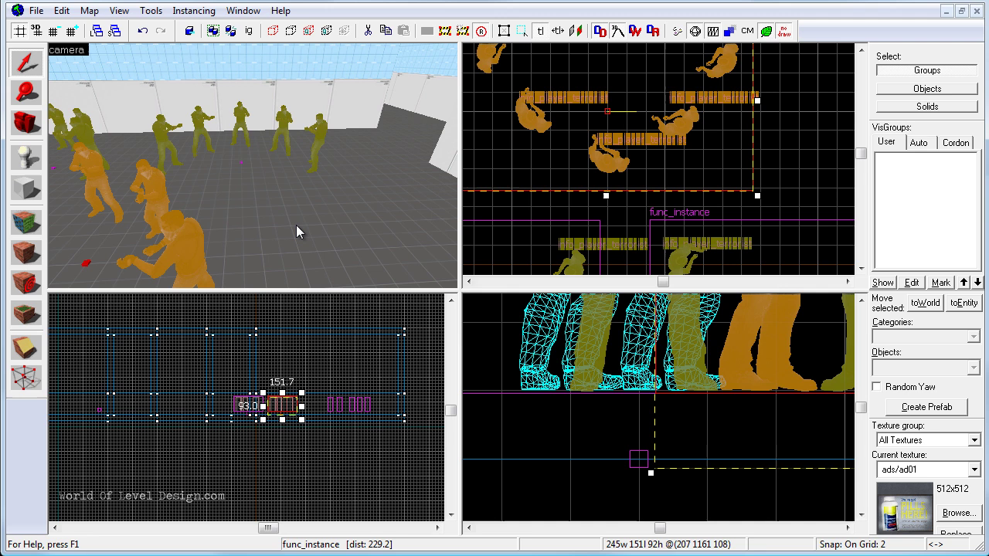
Step: Examine the three terrorist func_instance groups together with the individually placed terrorist spawns in the 3D view
key(shift+z)
key(a)
key(s)
key(z)
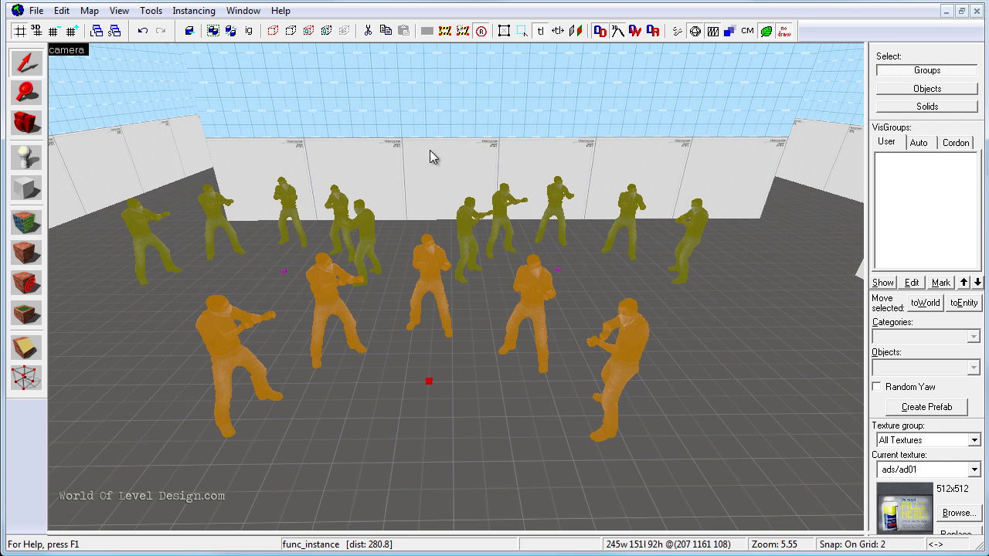
key(z)
key(s)
key(d)
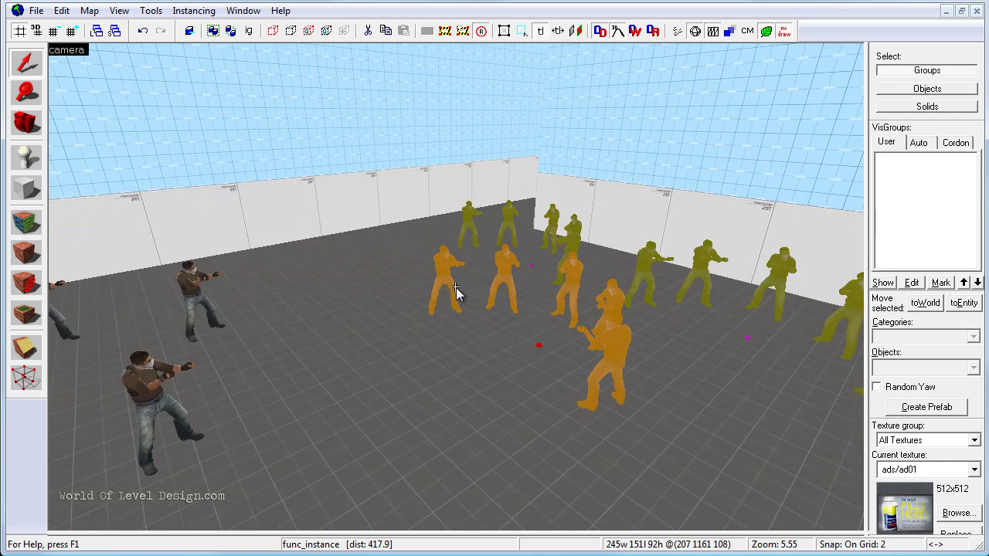
key(w)
key(z)
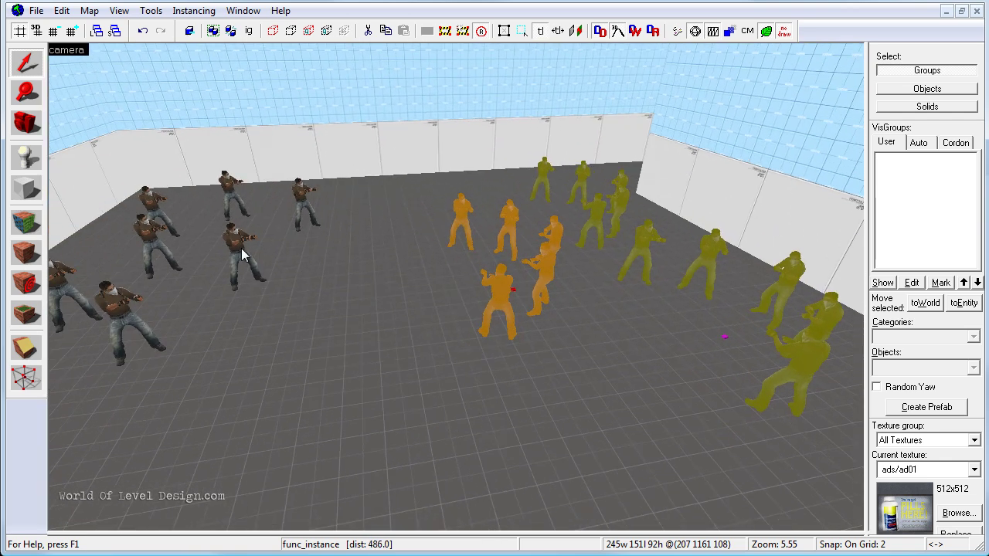
Step: Delete the individually placed terrorist spawns and the func_instance copy in front of the other two
click(241, 248)
key(Delete)
click(288, 192)
key(Delete)
click(226, 190)
key(Delete)
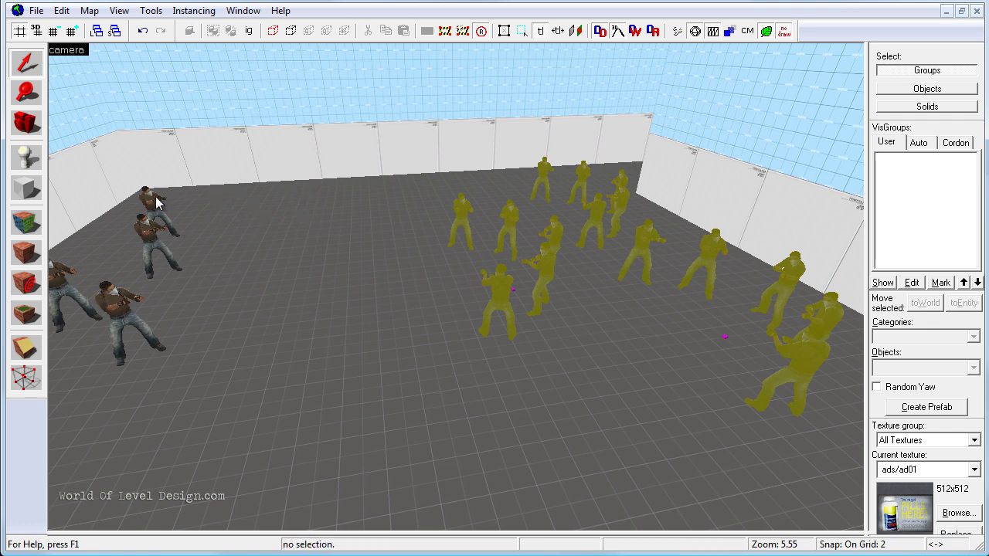
click(154, 204)
key(Delete)
click(156, 246)
key(Delete)
click(126, 303)
key(Delete)
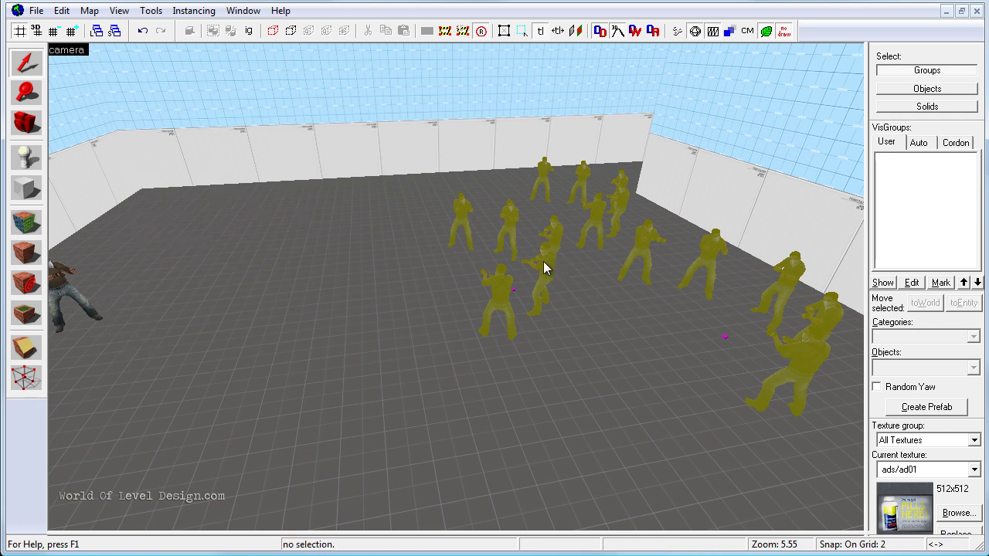
click(514, 288)
key(Delete)
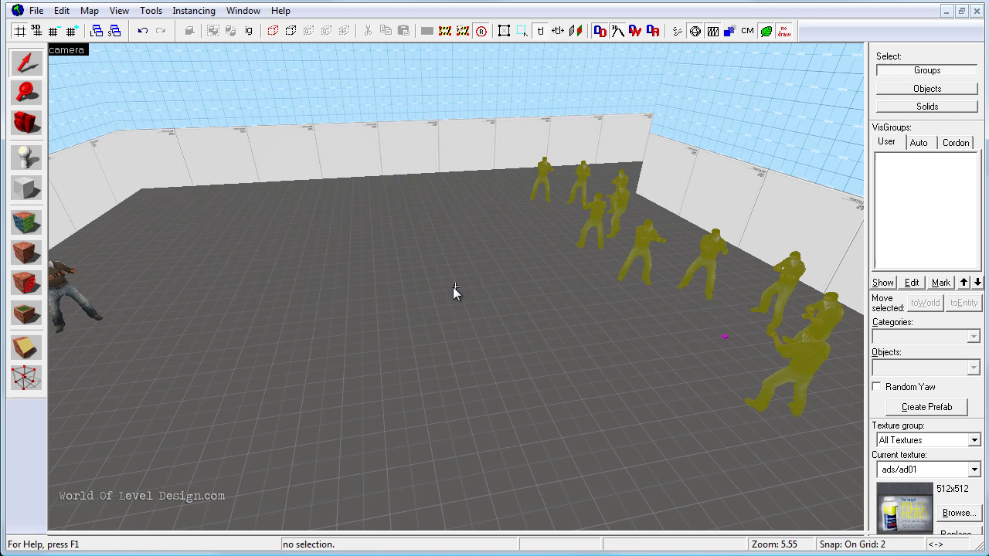
Step: Select the two remaining func_instances together and move them near the far wall of the terrorist room in the top view
key(z)
key(Right)
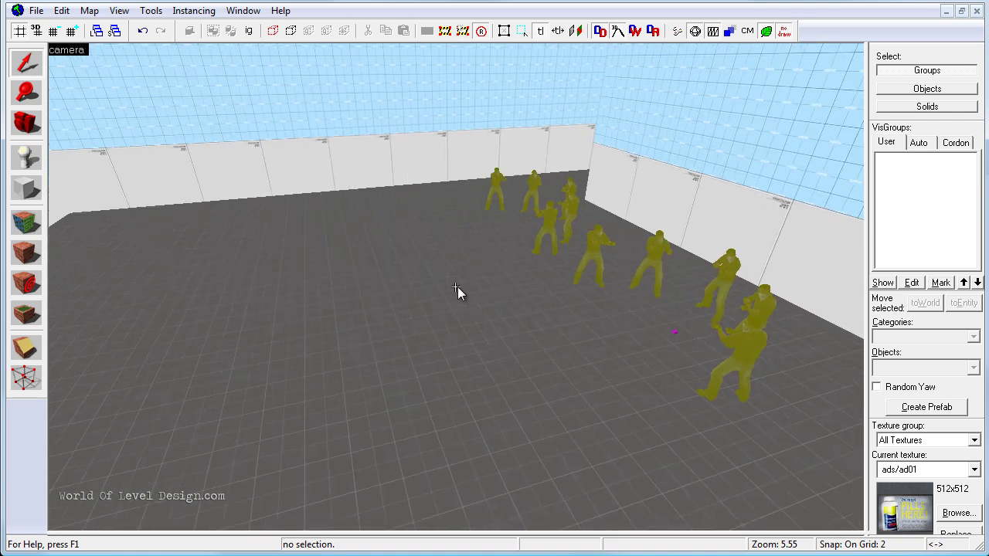
key(z)
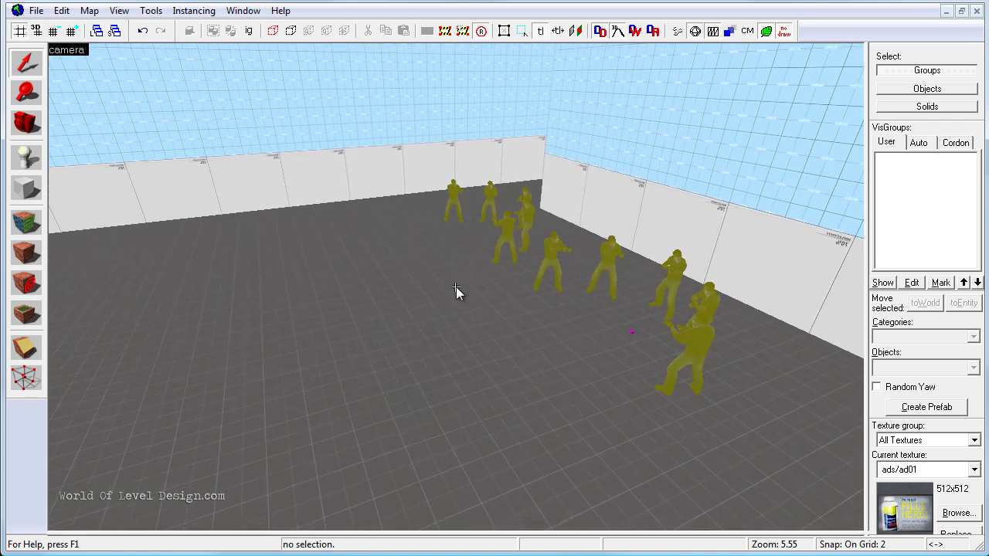
key(z)
click(502, 260)
key(Delete)
key(Right)
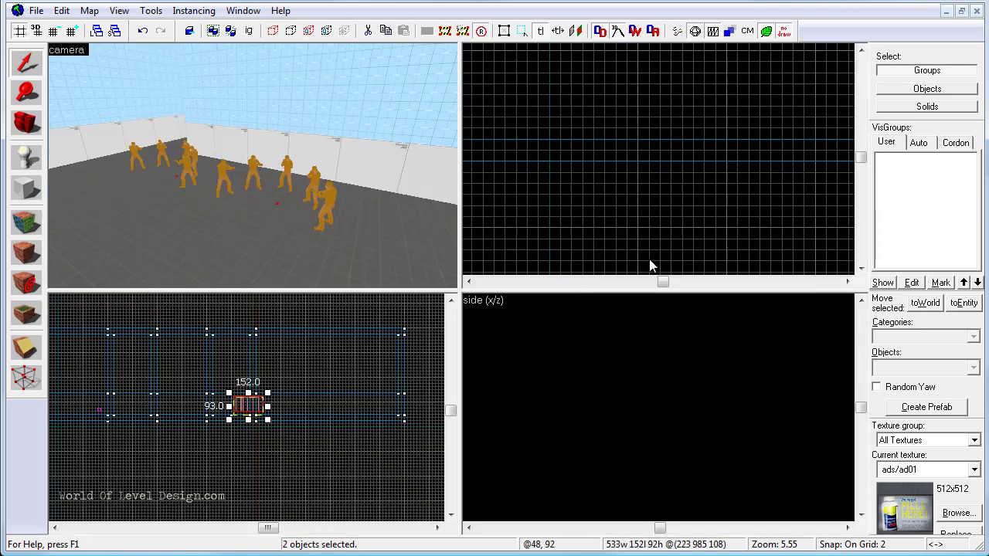
key(shift+z)
key(ctrl+e)
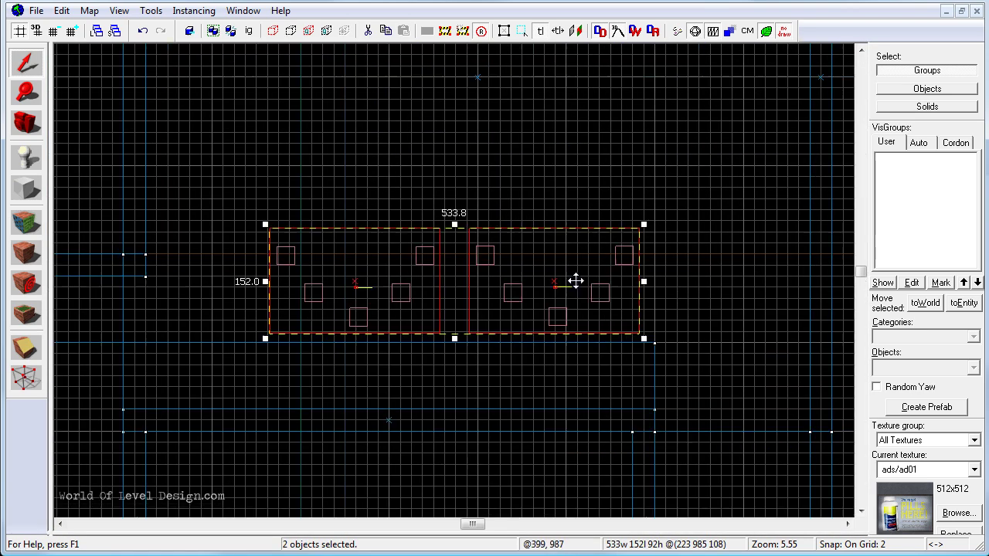
scroll(571, 303, down, 3)
middle_drag(590, 253, 580, 381)
drag(547, 414, 559, 161)
Step: Rotate the pair of func_instances 180 degrees in the top view so the figures face into the room
click(559, 161)
drag(617, 128, 437, 174)
middle_drag(622, 305, 618, 260)
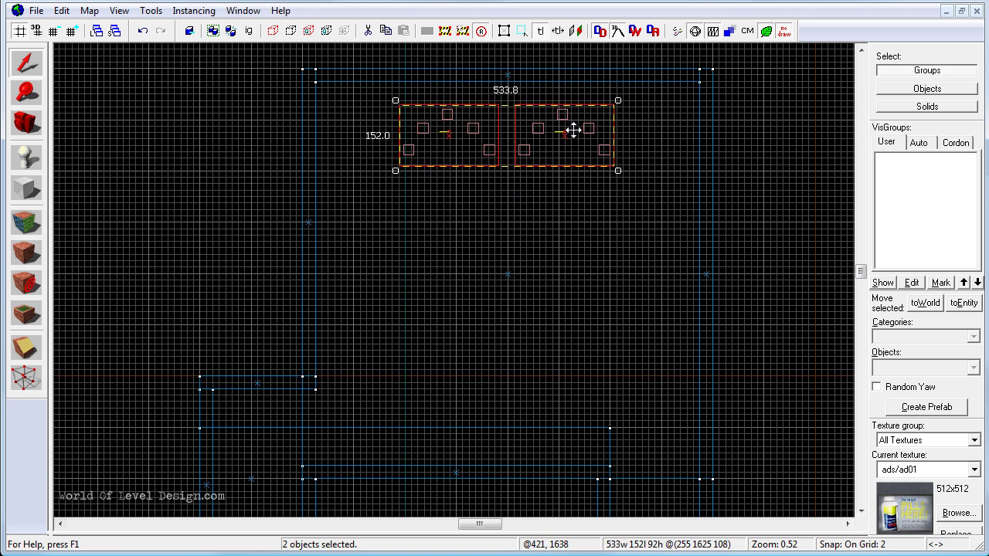
Step: Position the pair of func_instances near the end wall of the counter-terrorist room and rotate it 180 degrees to face inward
scroll(525, 96, down, 2)
drag(578, 86, 510, 426)
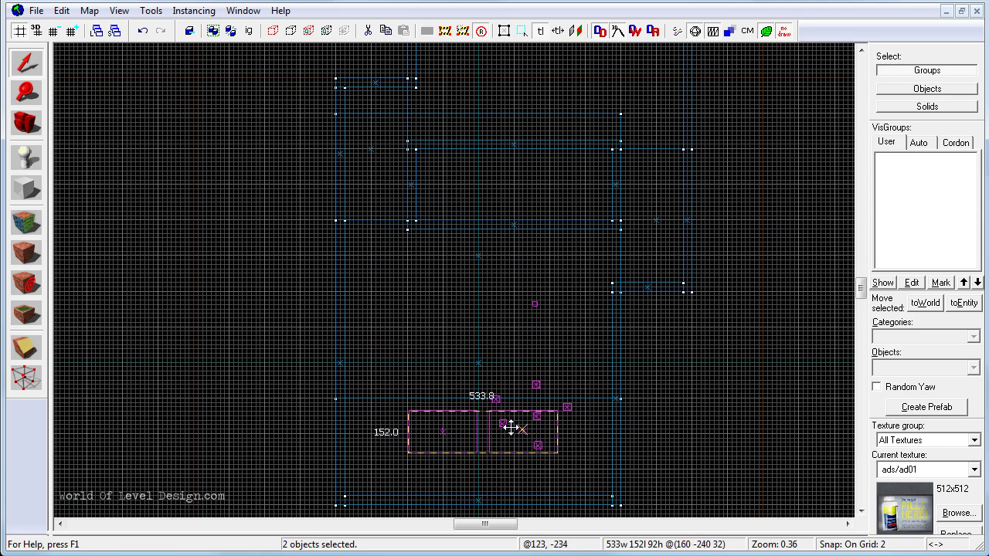
middle_drag(639, 406, 645, 309)
scroll(645, 309, up, 3)
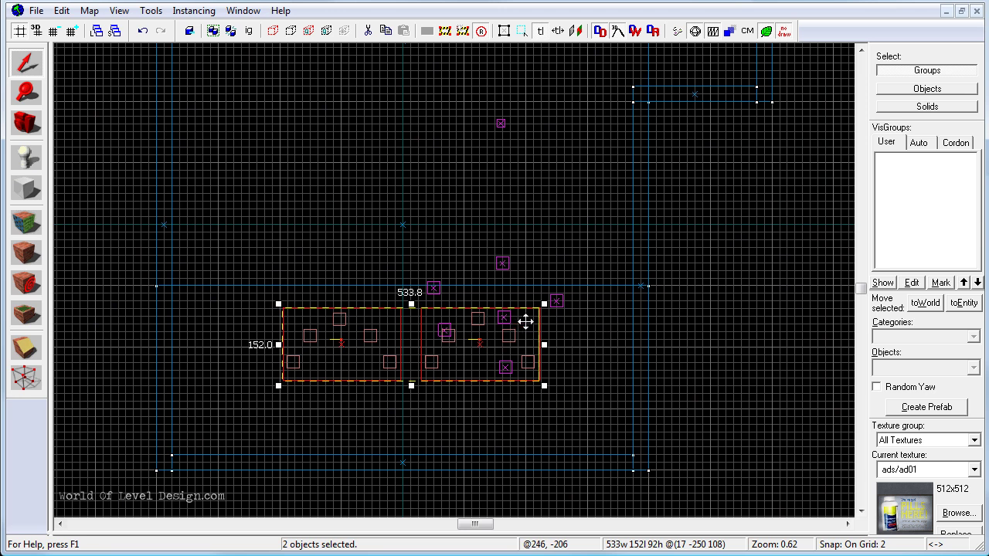
click(546, 309)
drag(552, 329, 339, 347)
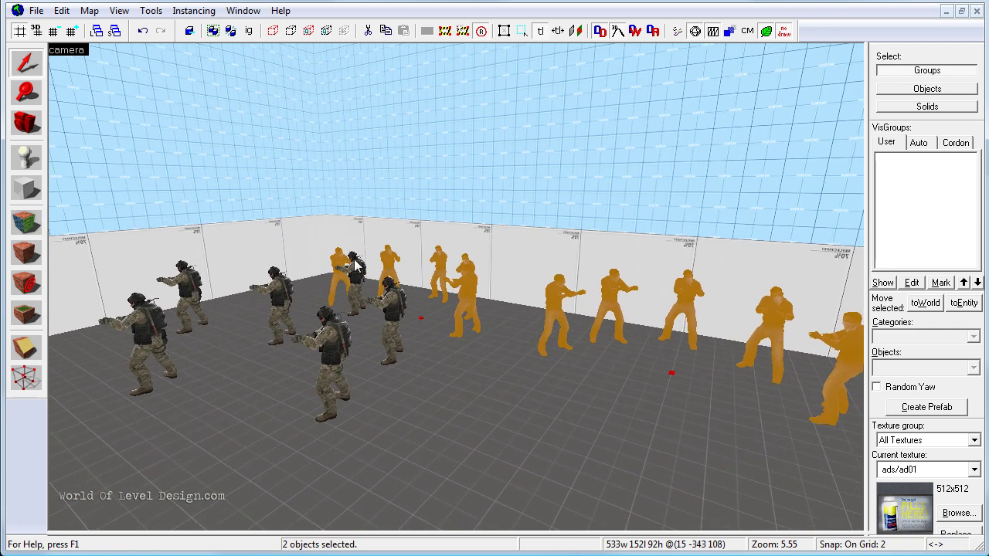
Step: Delete the individually placed counter-terrorist spawns in front of the func_instances
ctrl+click(183, 286)
ctrl+click(140, 329)
key(Delete)
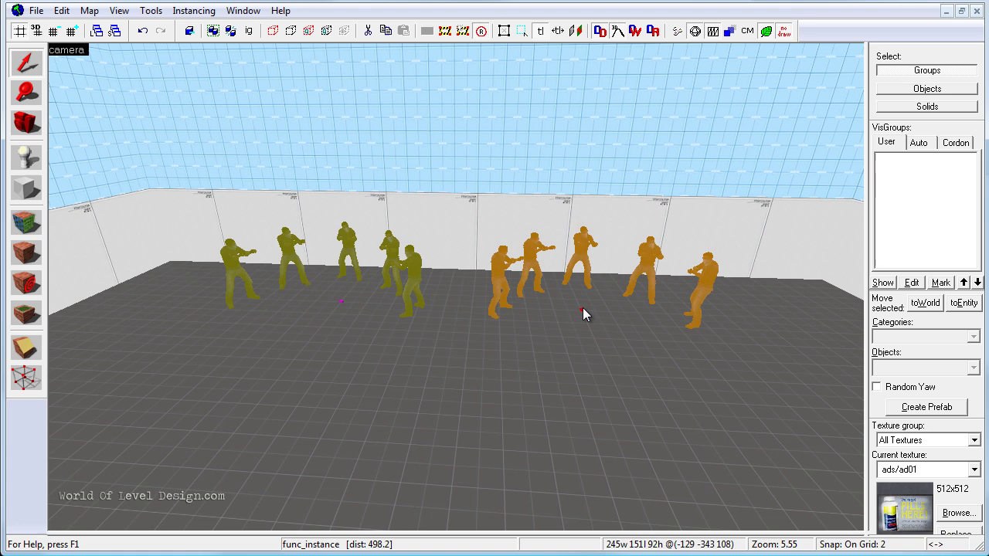
Step: Set the VMF Filename of the selected func_instance in the counter-terrorist room to instances/spawn_ct.vmf and apply it
key(alt+Return)
click(377, 246)
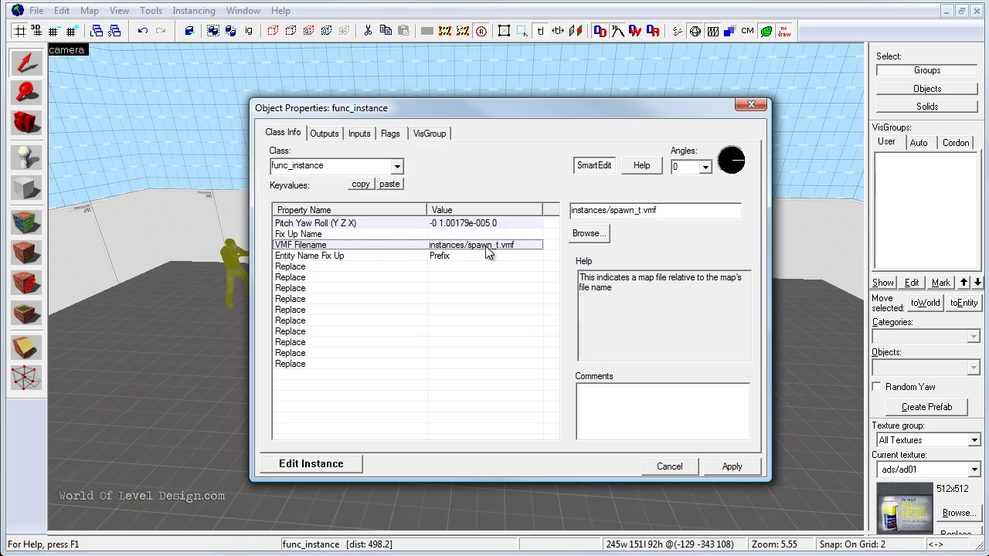
click(590, 234)
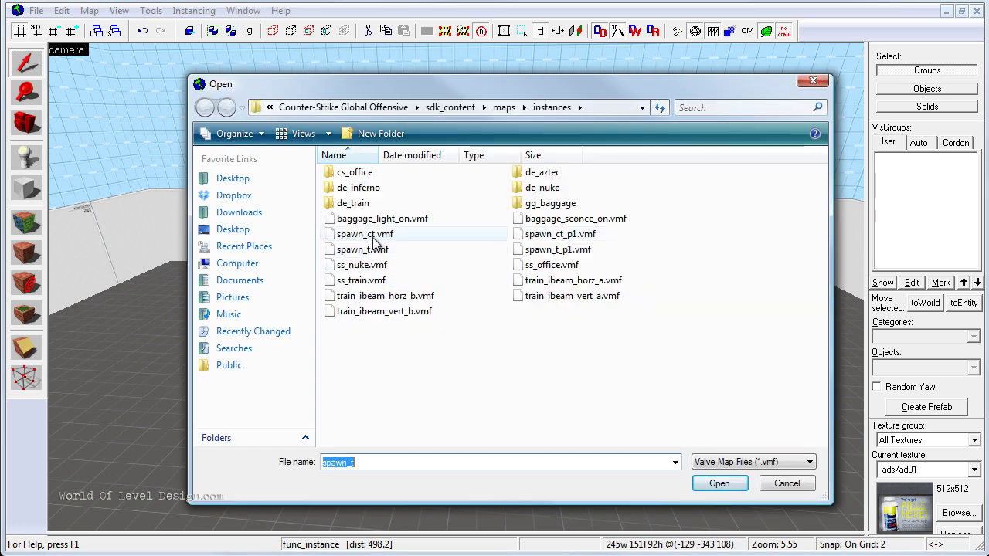
double_click(374, 237)
click(727, 463)
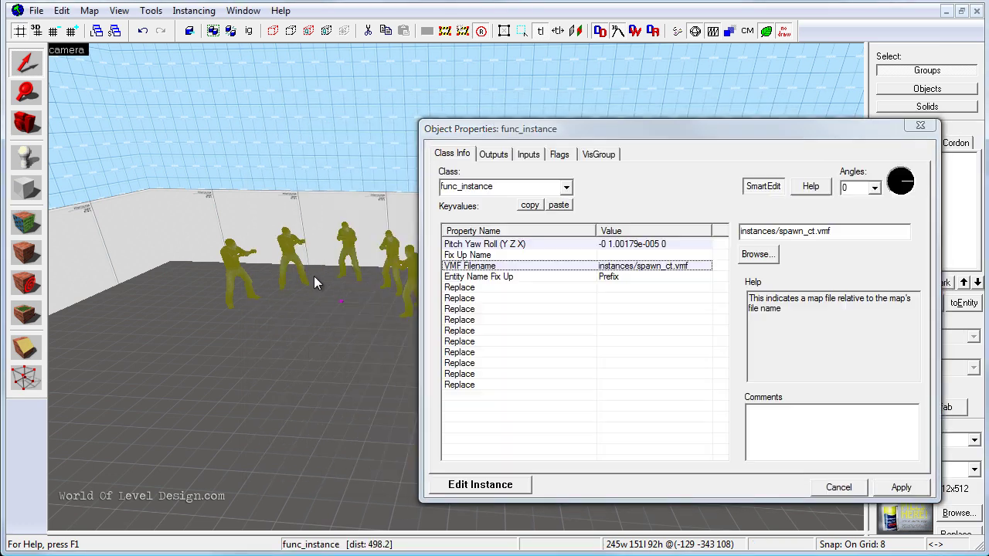
Step: Set the other func_instance's VMF Filename to instances\spawn_ct.vmf, apply it, close the properties and check both groups
click(295, 244)
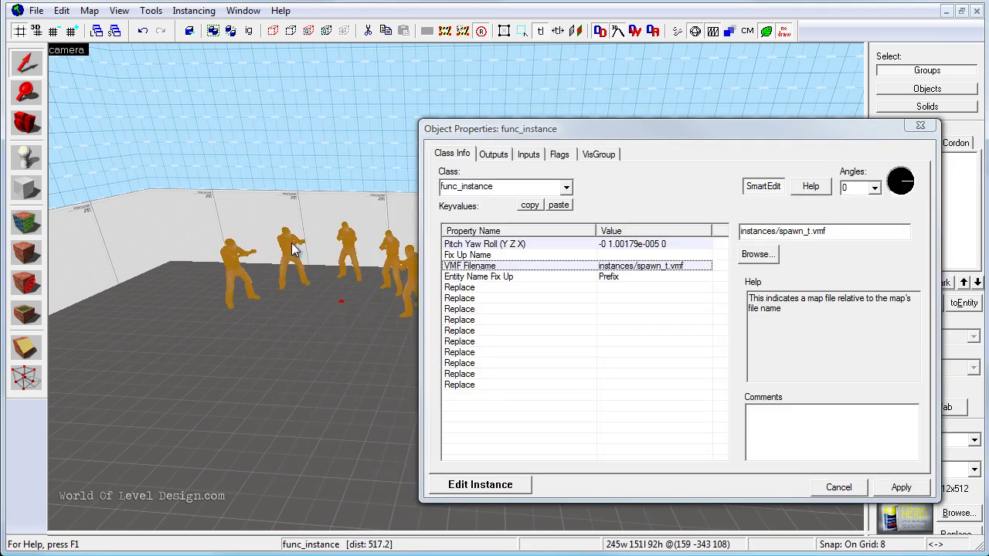
click(771, 256)
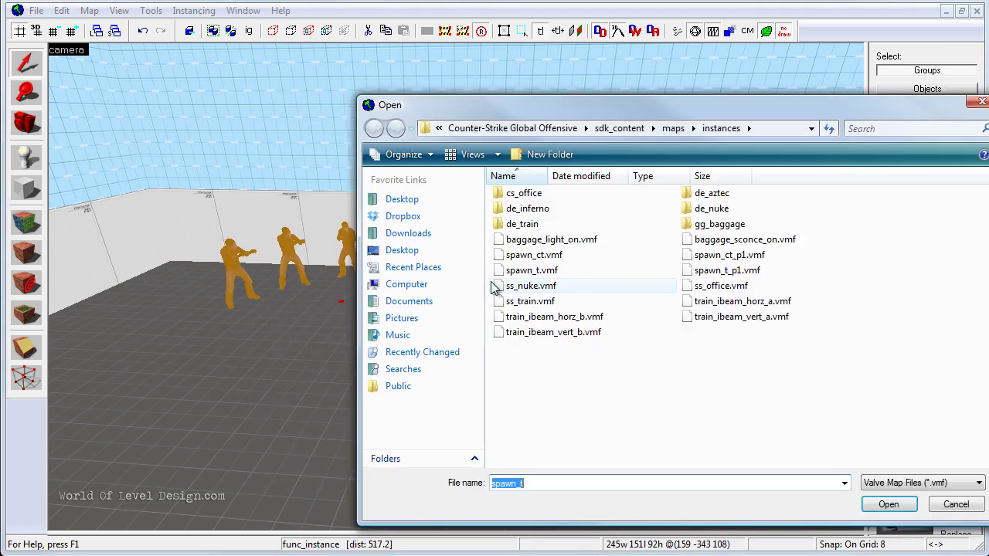
double_click(537, 270)
click(901, 488)
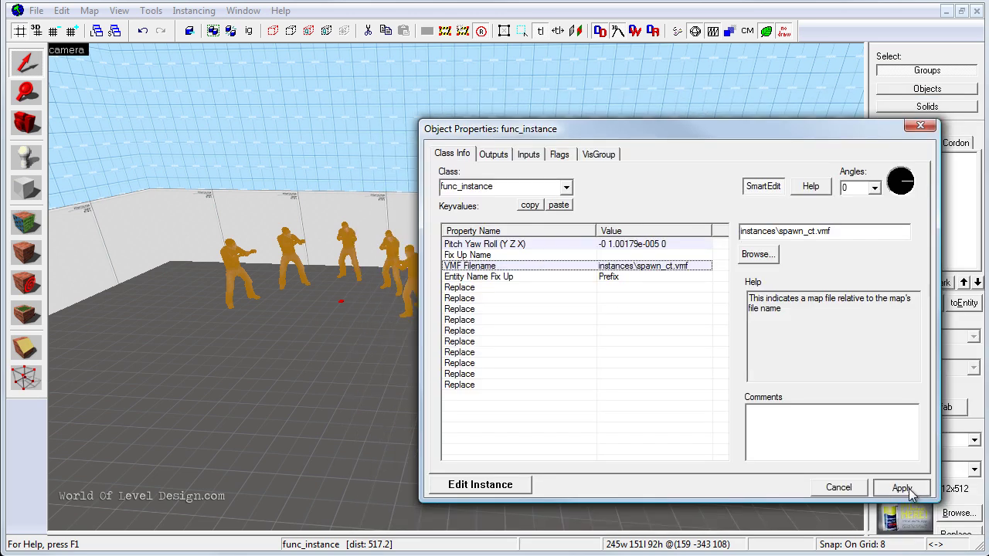
click(920, 125)
scroll(449, 286, up, 3)
click(456, 290)
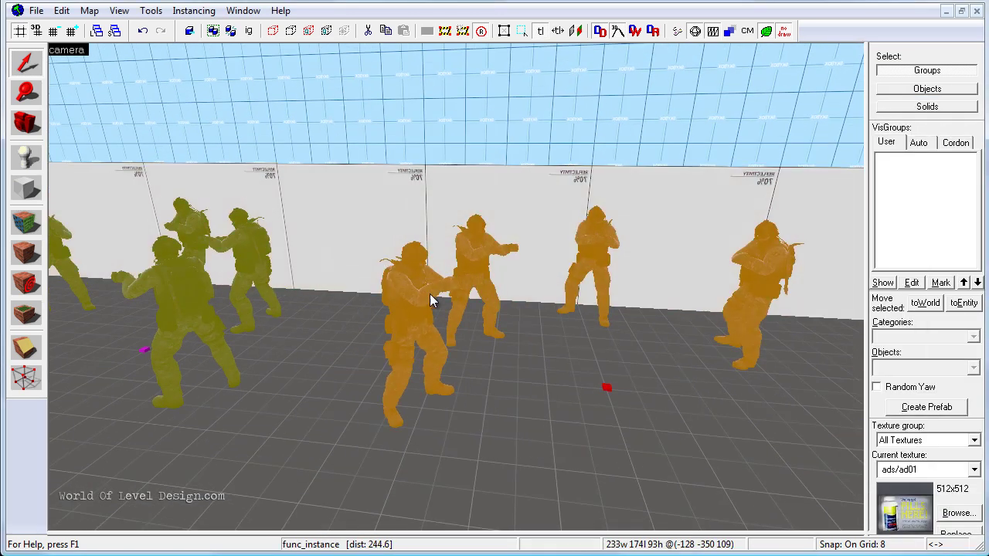
scroll(456, 290, down, 3)
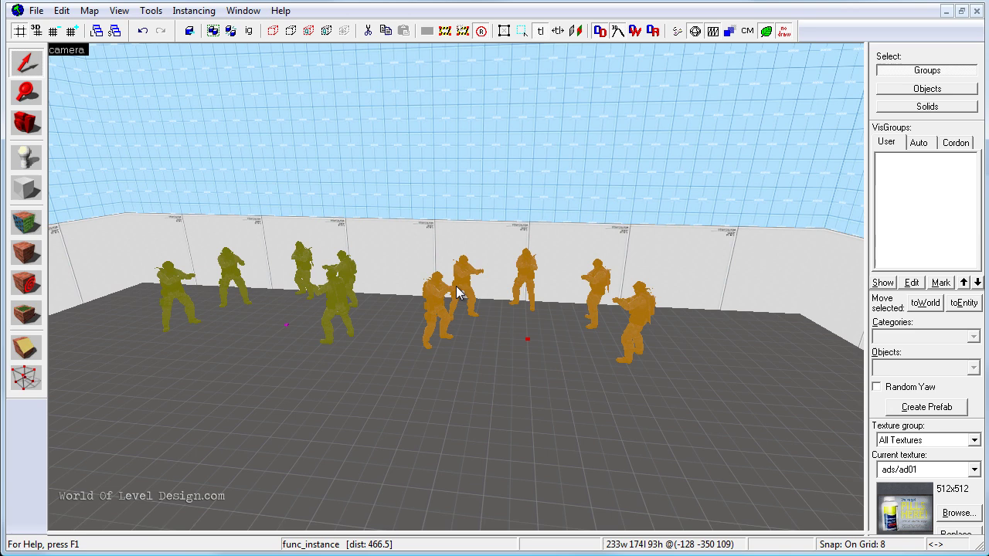
key(z)
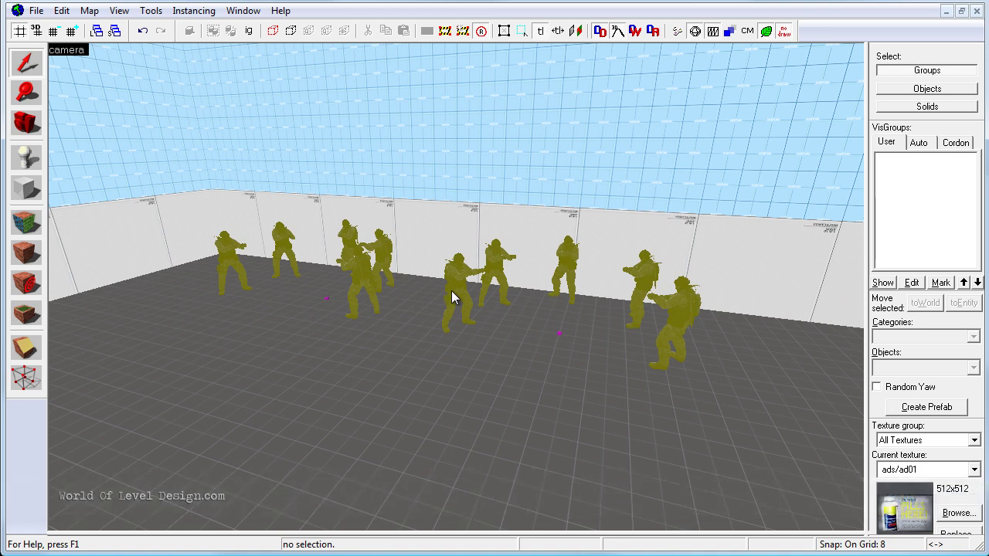
Step: Draw a block outline about 592 by 272 units around both counter-terrorist func_instances with the Block Tool
click(27, 191)
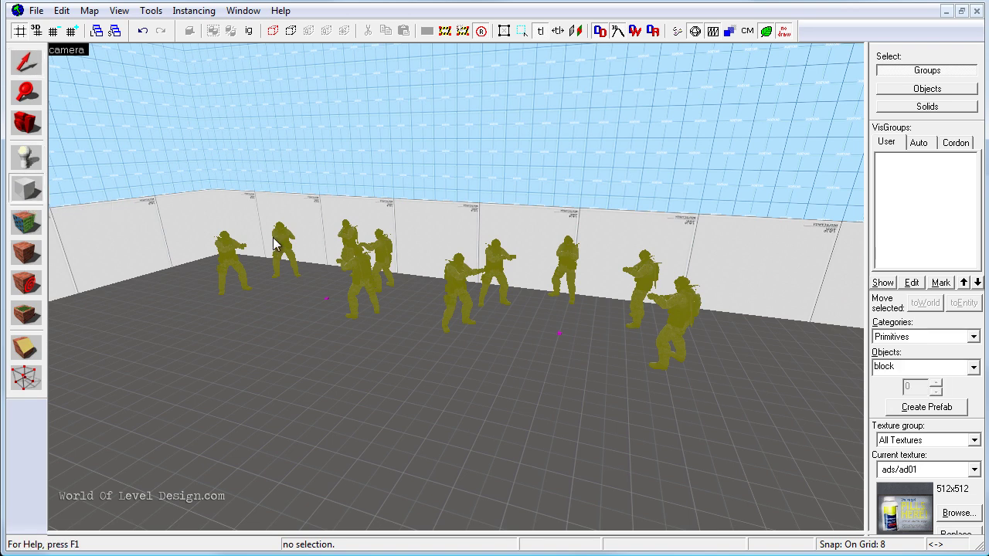
key(shift+z)
key(shift+z)
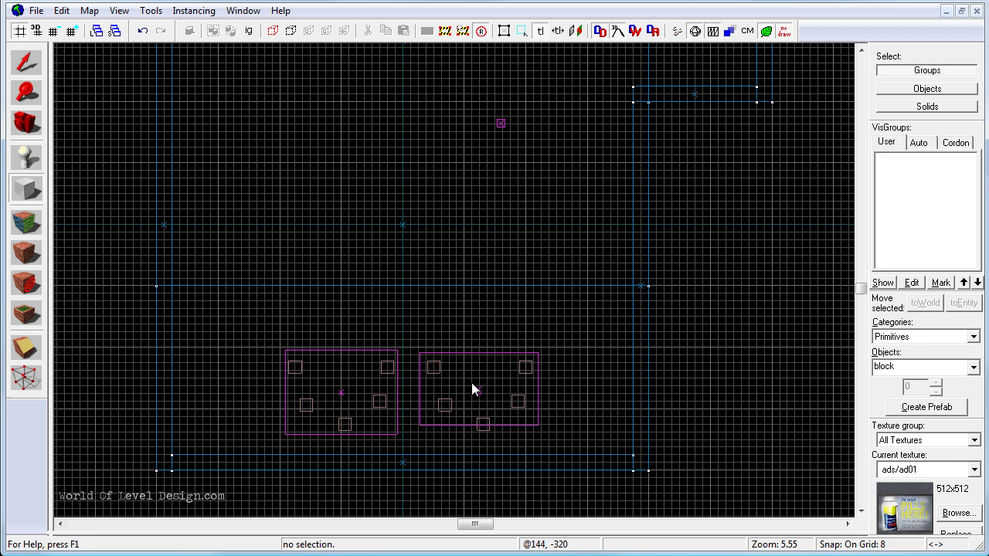
scroll(472, 389, up, 1)
scroll(453, 250, up, 3)
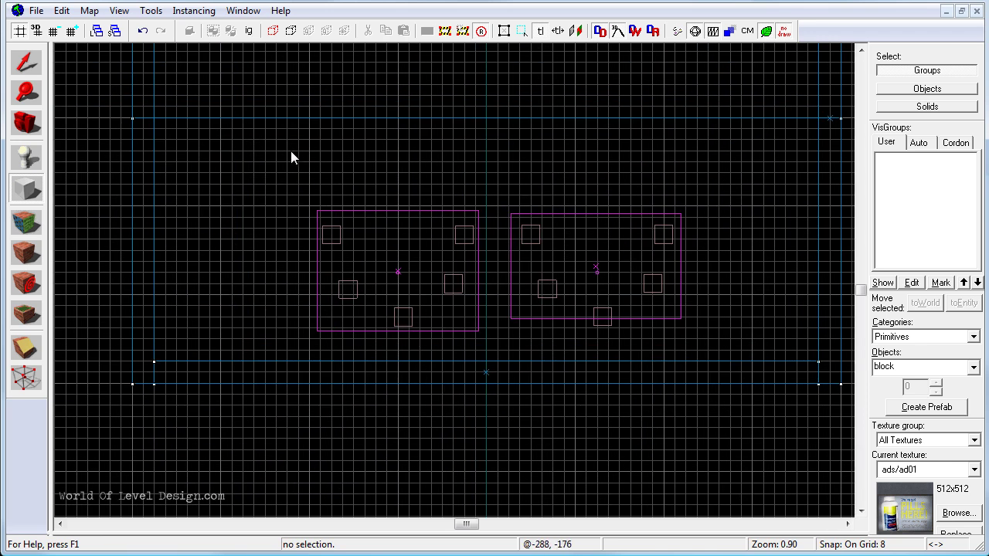
drag(263, 138, 746, 351)
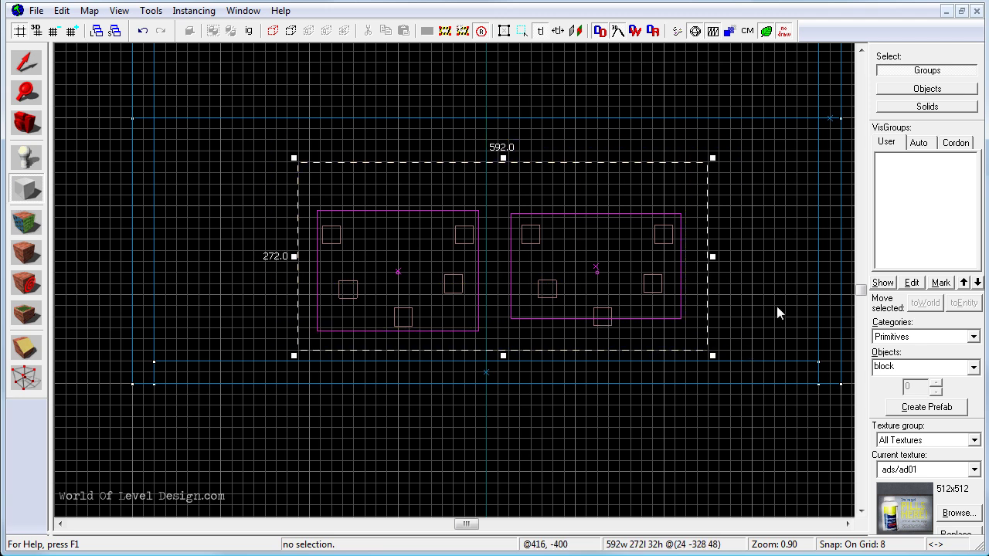
Step: Raise the block outline to floor level and stretch it to 112 units high so it encloses the counter-terrorist spawns
key(shift+z)
key(shift+z)
scroll(472, 372, down, 7)
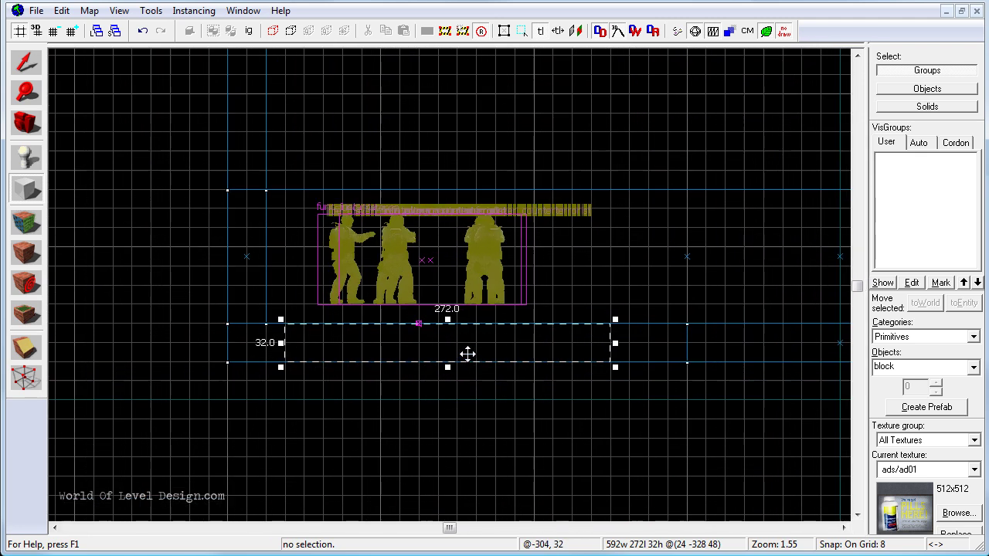
drag(467, 354, 470, 309)
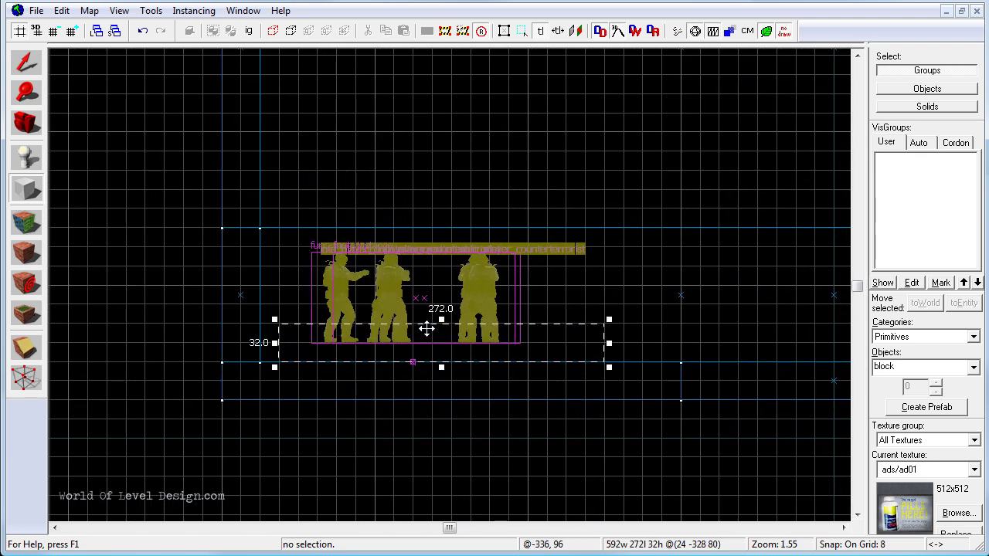
drag(441, 319, 443, 218)
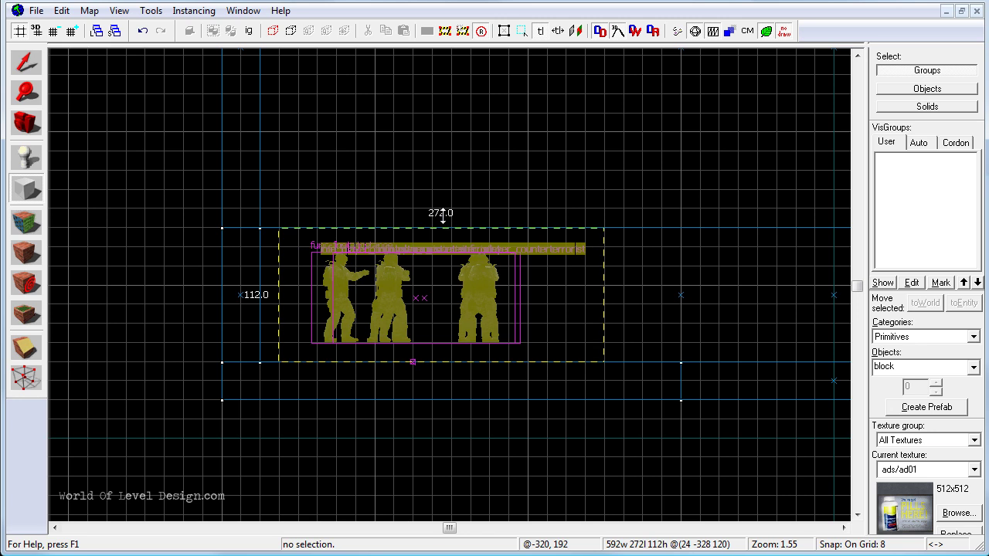
Step: Check the outline around the counter-terrorist spawns in 3D and create the solid block
key(shift+z)
key(shift+z)
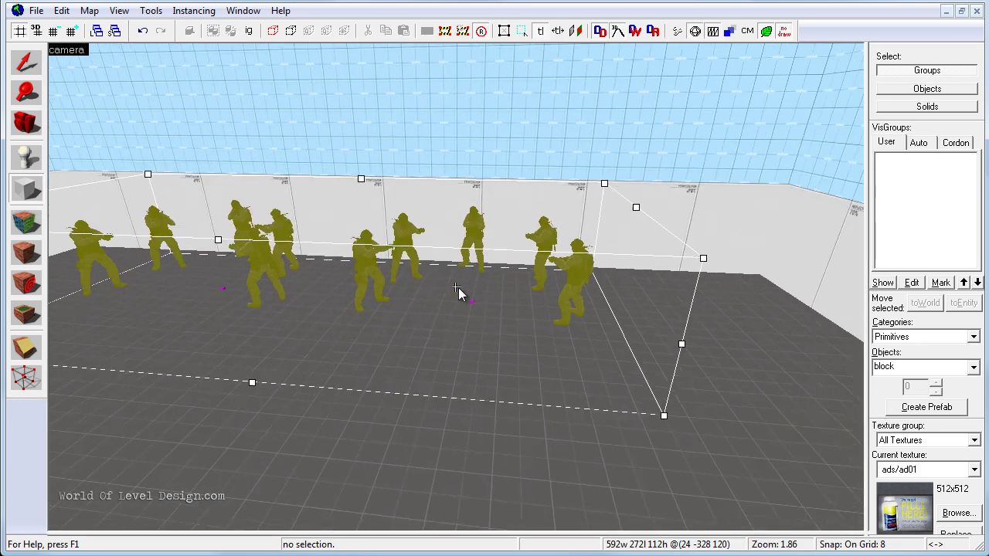
key(d)
key(a)
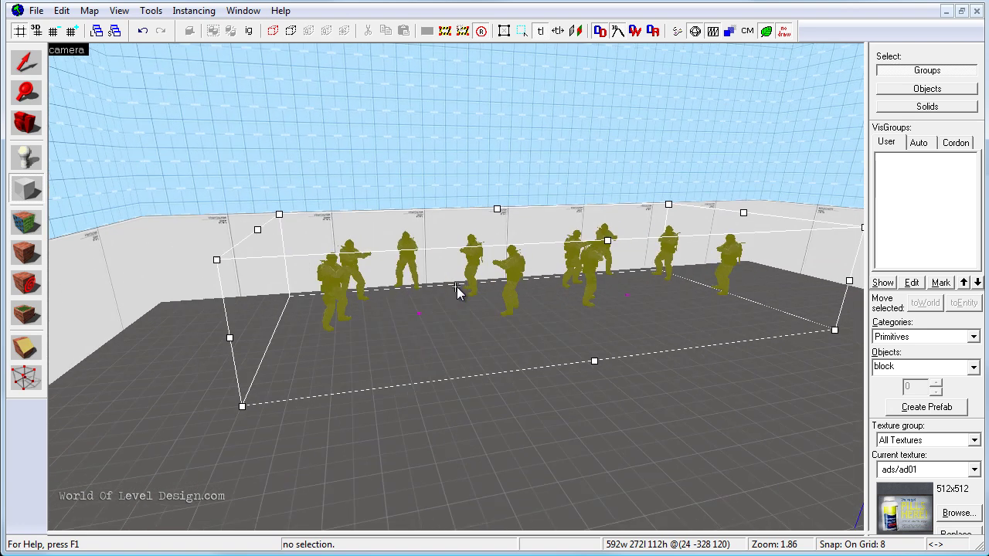
key(d)
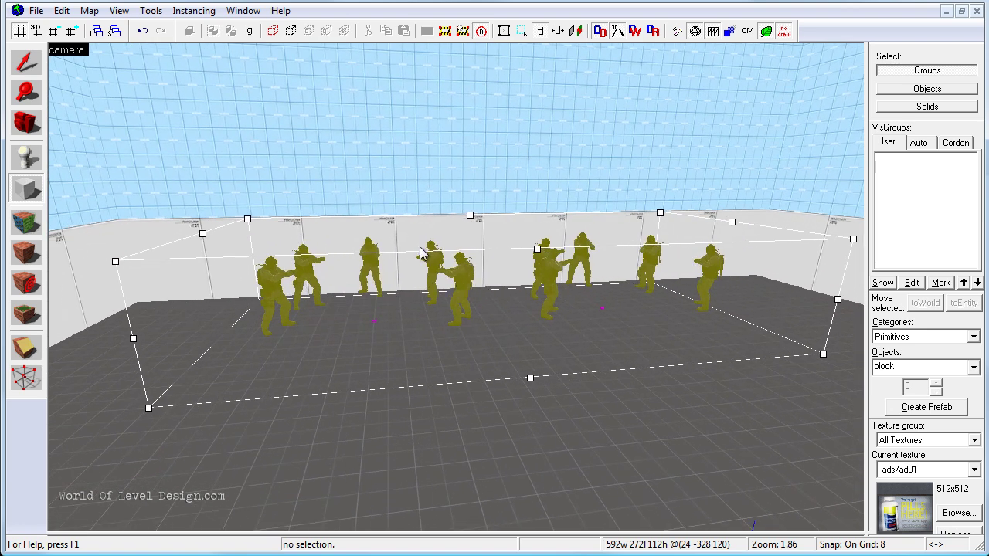
key(Return)
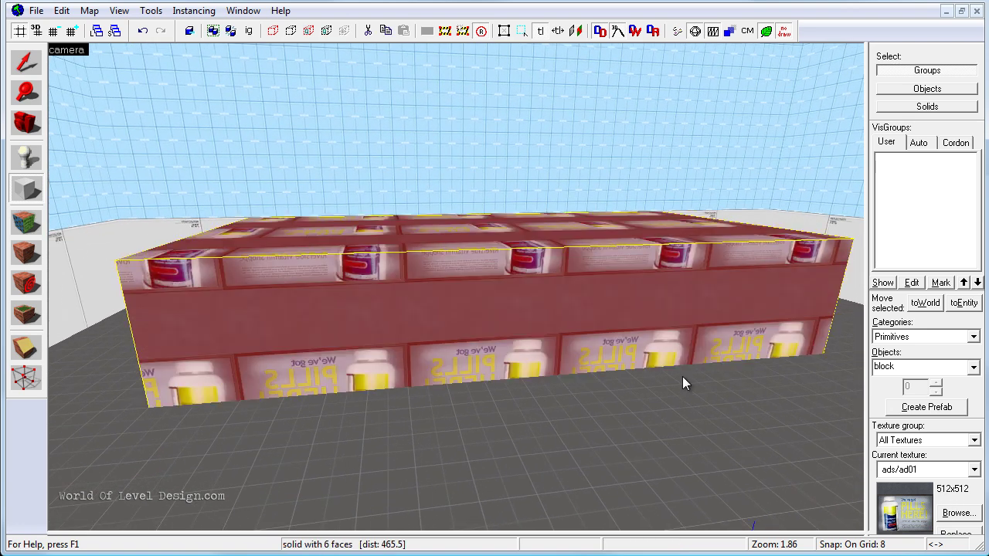
Step: Find the tools/toolstrigger texture with the filter "trigger" and apply it to all faces of the new block
scroll(465, 286, up, 4)
key(s)
key(d)
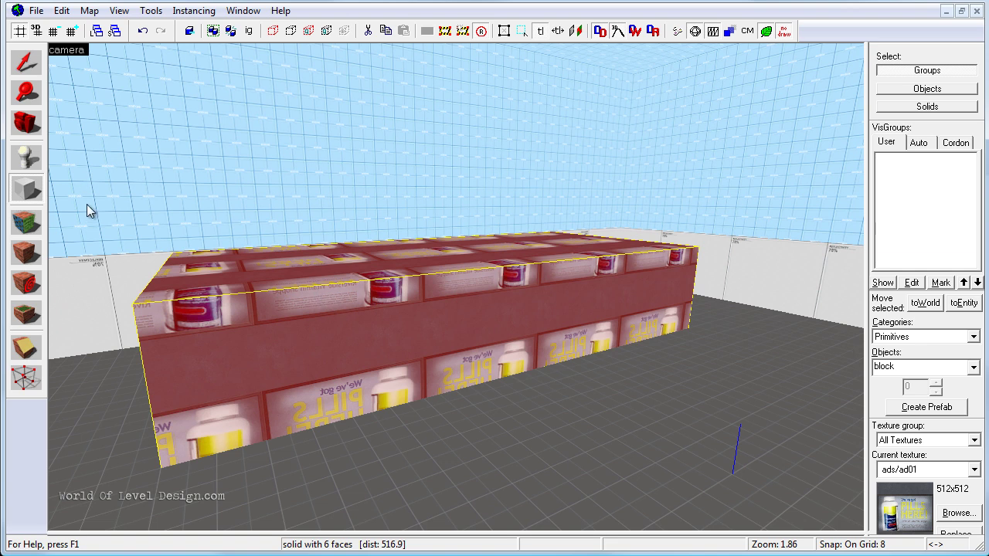
click(26, 224)
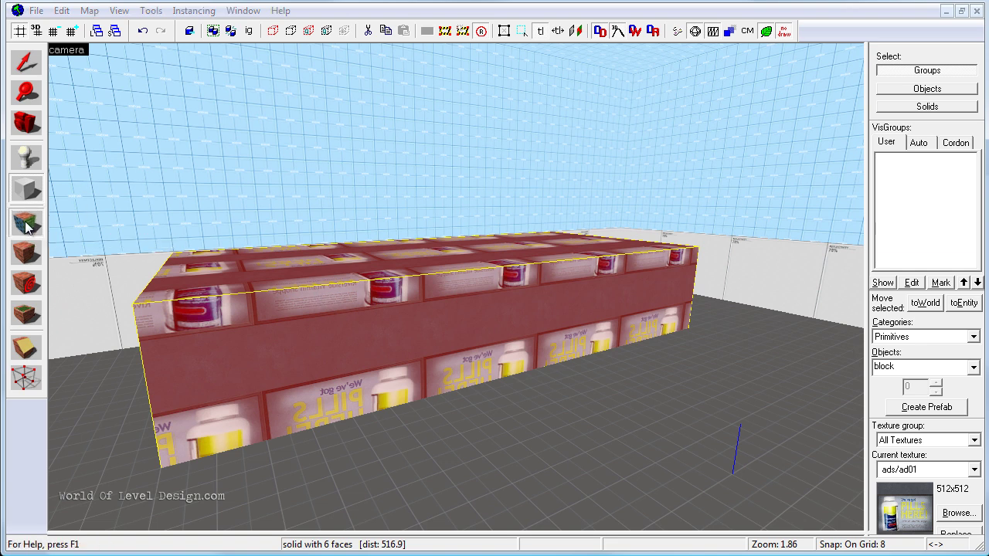
click(485, 340)
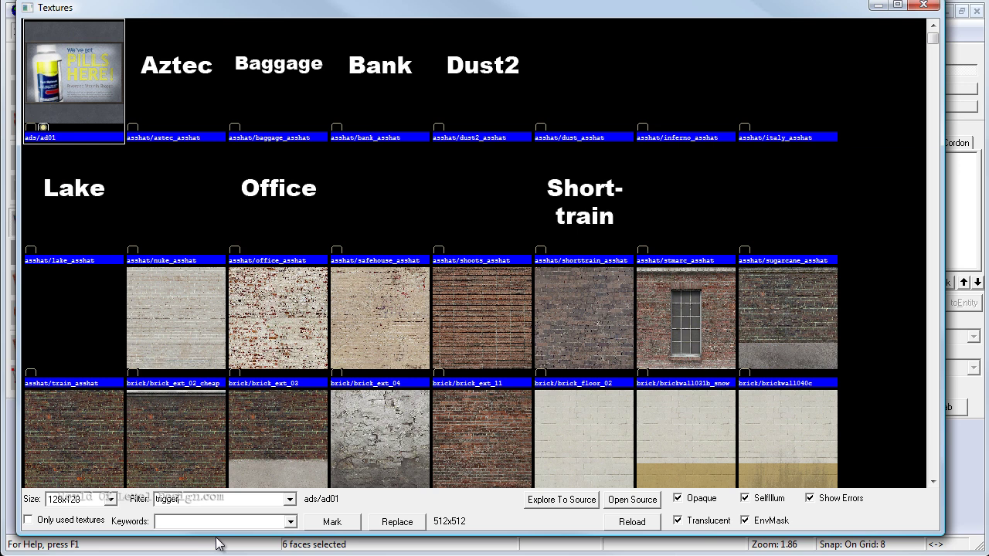
click(176, 68)
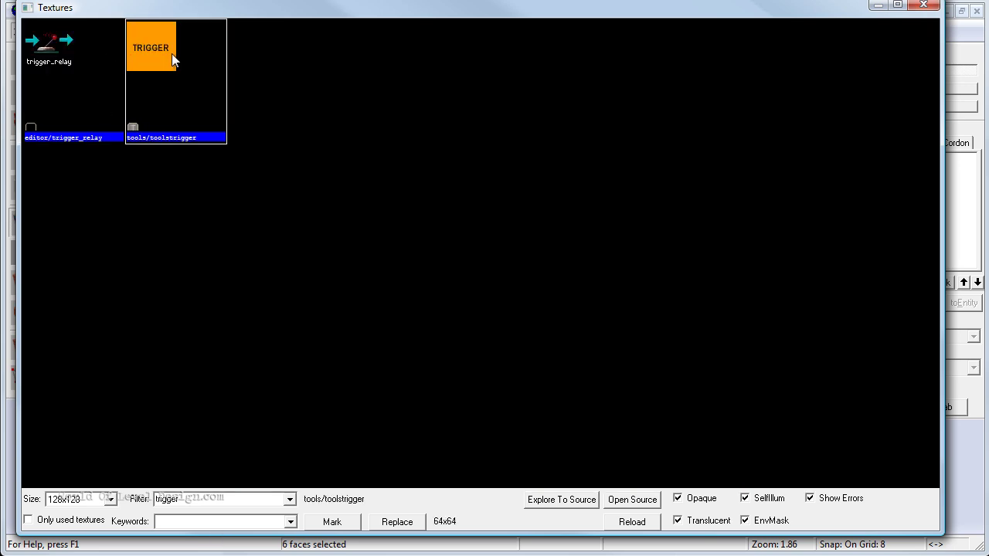
double_click(172, 54)
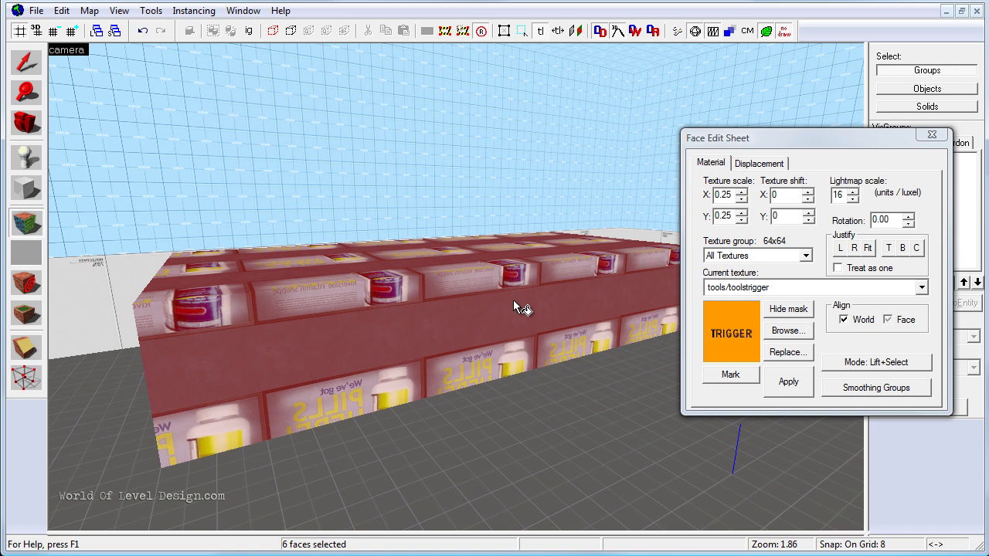
shift+right_click(513, 300)
Step: Examine the trigger-textured block around the counter-terrorist spawns from several sides and close the Face Edit Sheet
key(z)
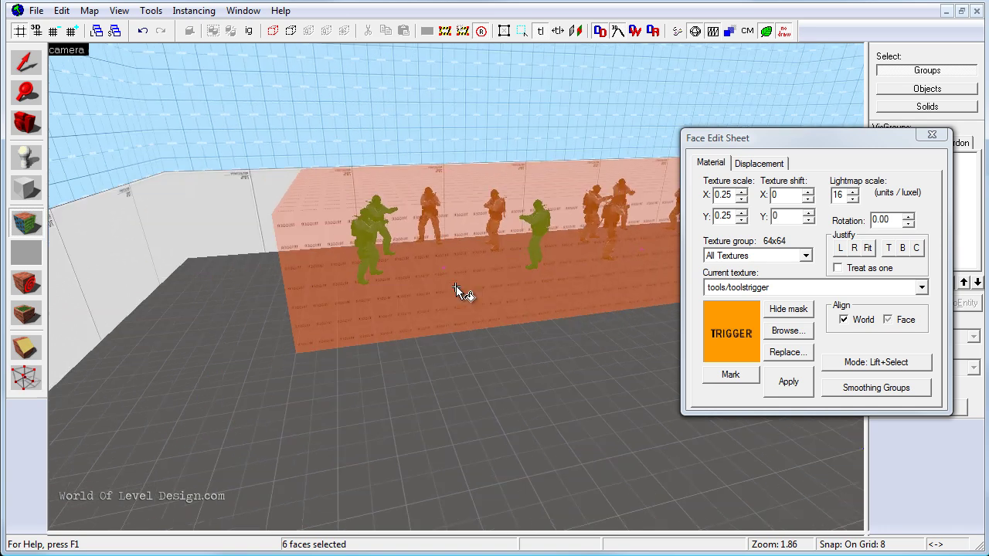
key(a)
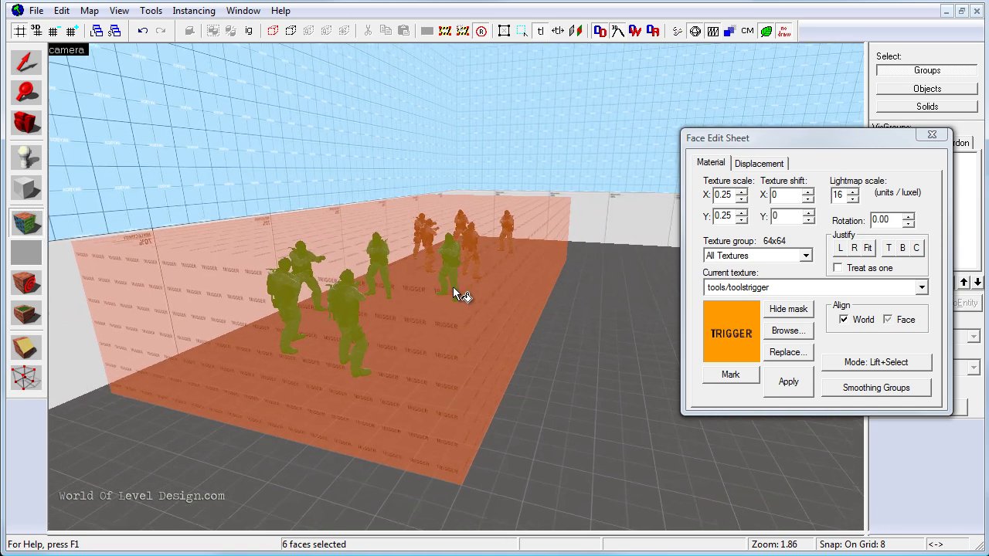
key(z)
key(z)
key(d)
key(w)
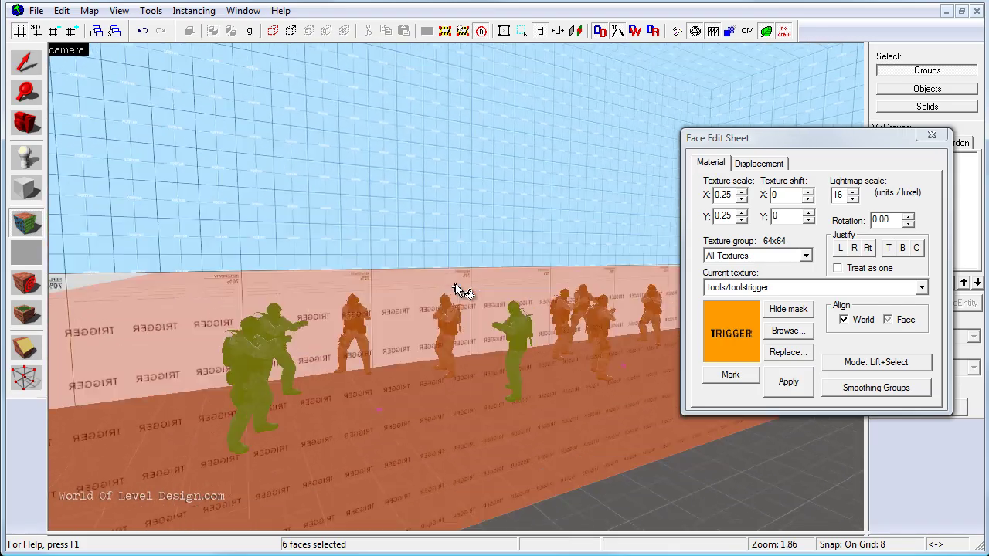
drag(457, 290, 457, 290)
key(s)
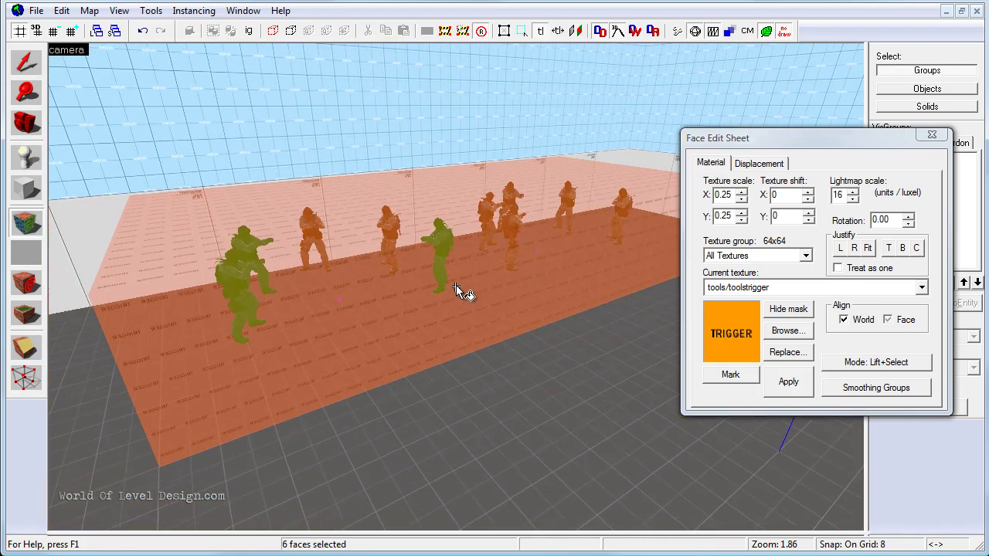
click(932, 134)
drag(452, 288, 456, 286)
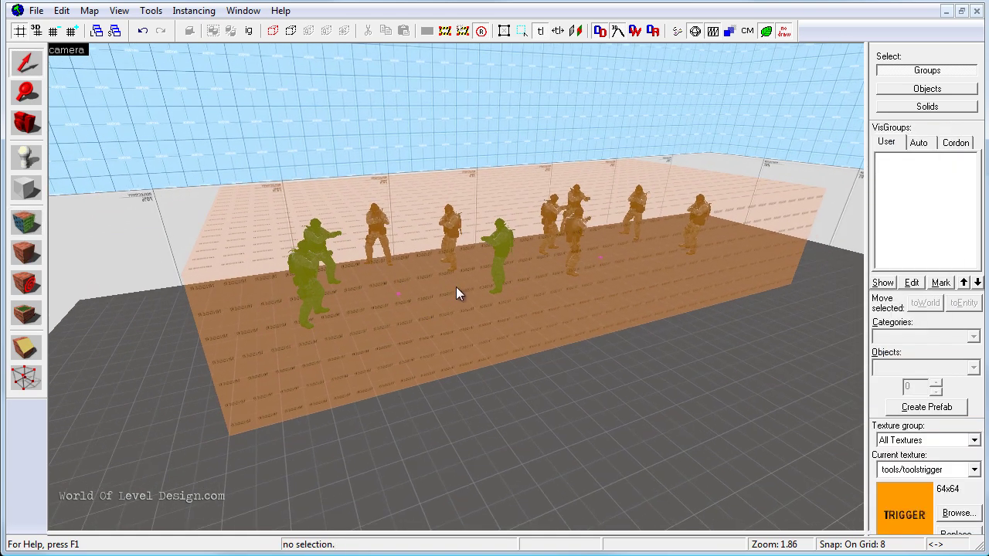
Step: Tie the trigger block to an entity and set its class to func_buyzone
click(467, 333)
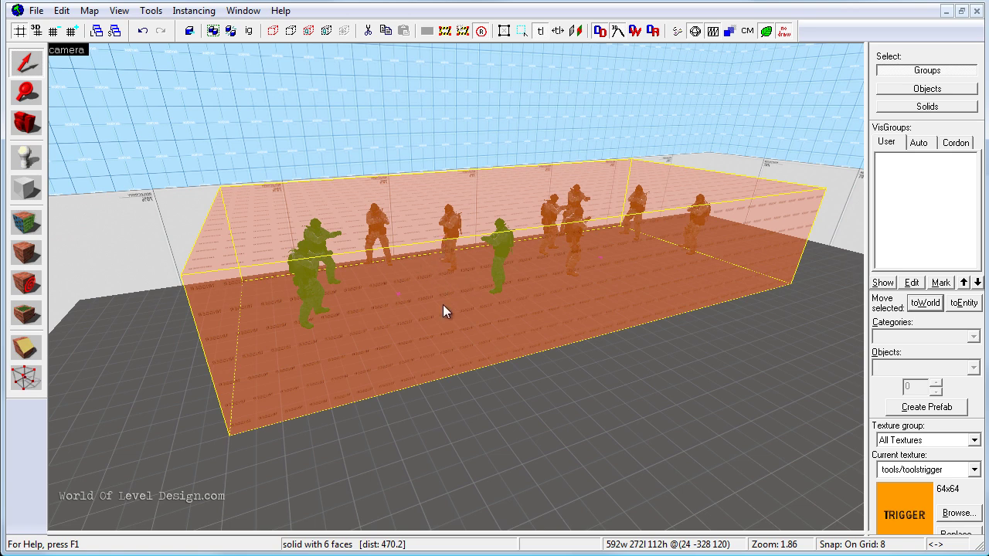
click(151, 10)
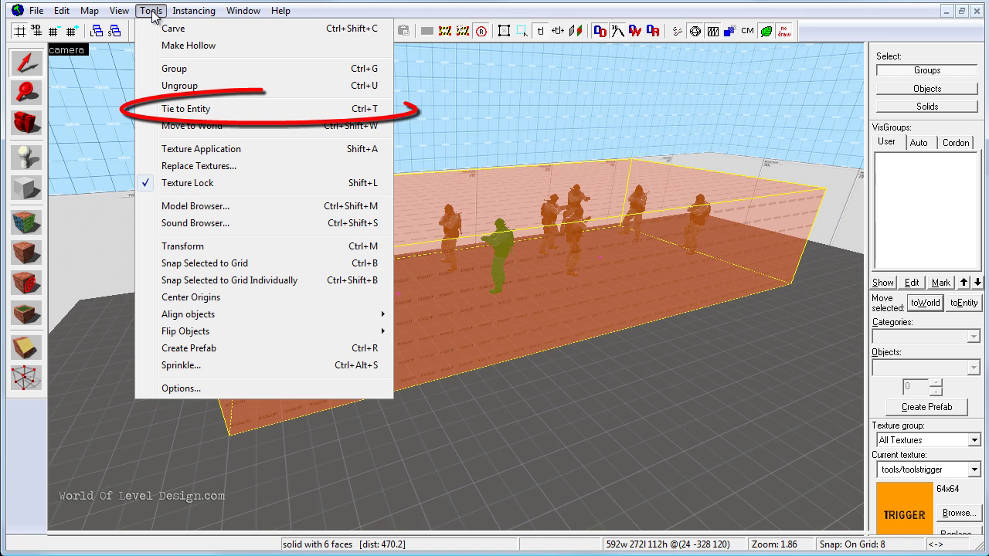
click(186, 110)
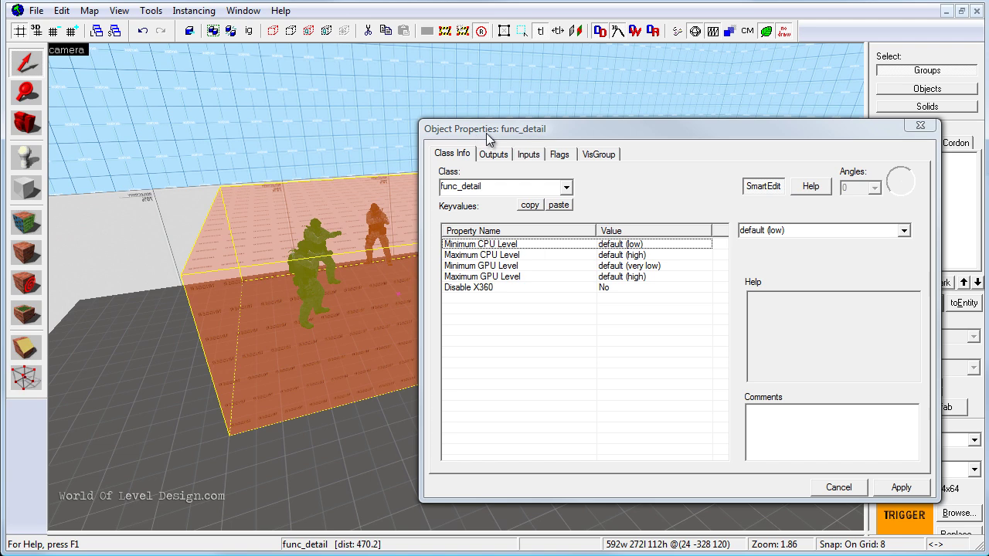
click(508, 185)
drag(462, 186, 520, 190)
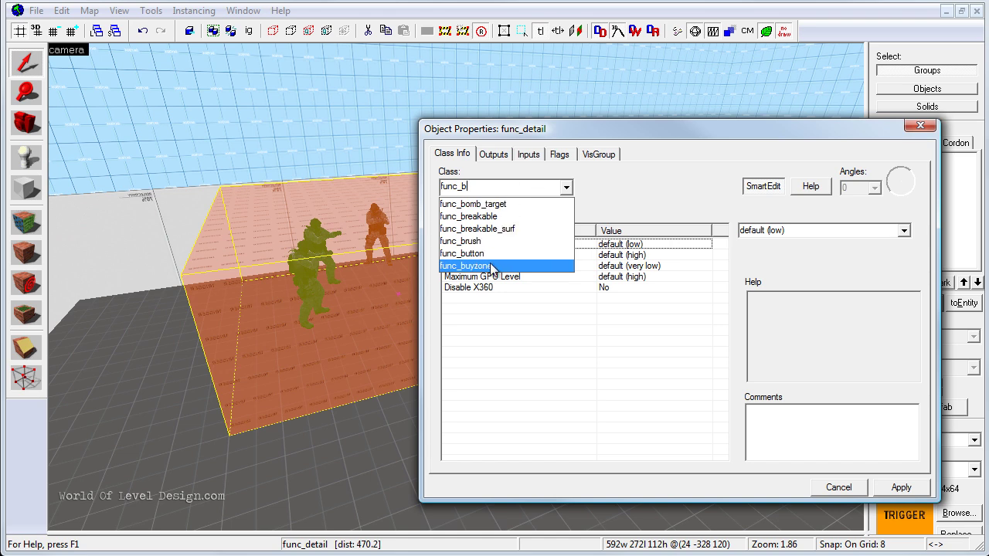
click(466, 265)
Step: Set the buy zone's Team Number to Counter-Terrorist, apply it and close the object properties
click(471, 278)
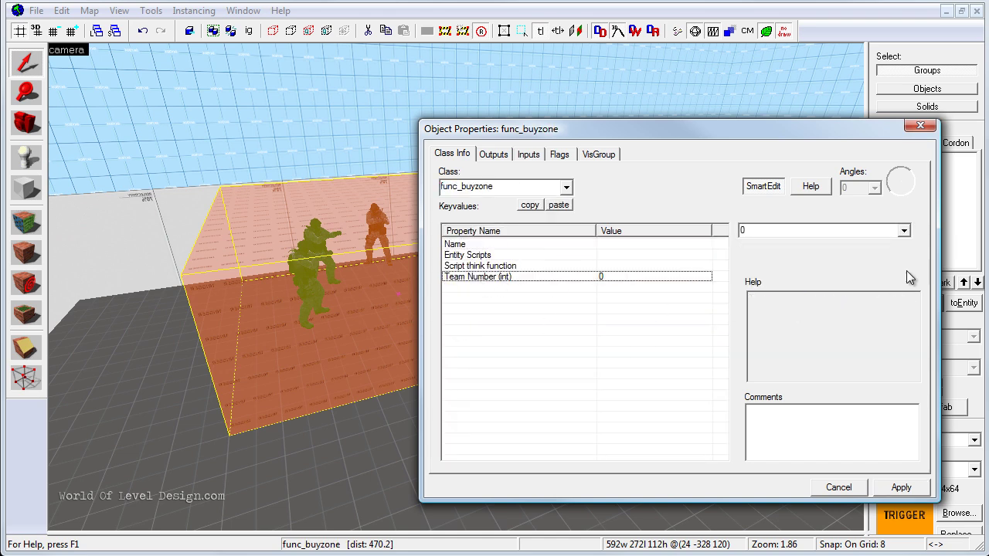
click(901, 232)
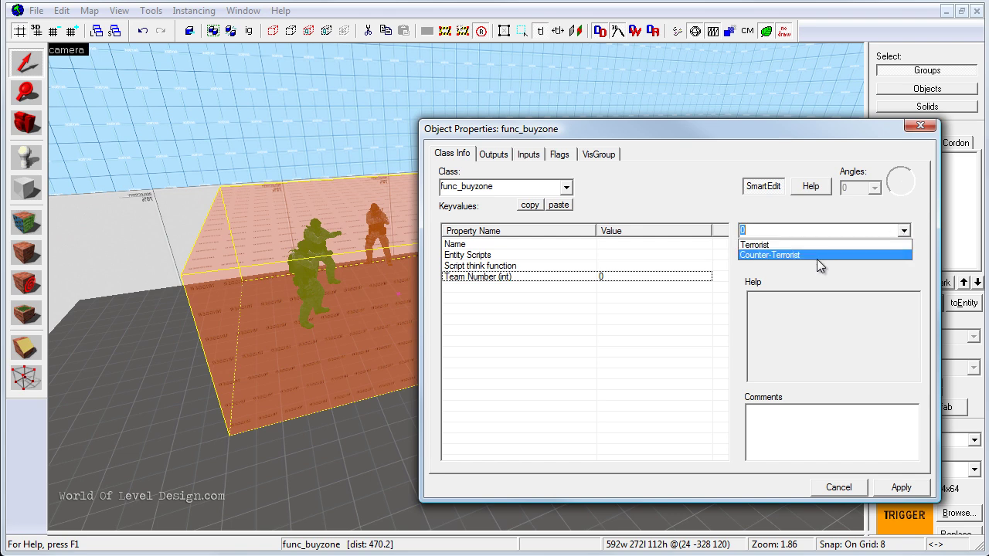
click(775, 255)
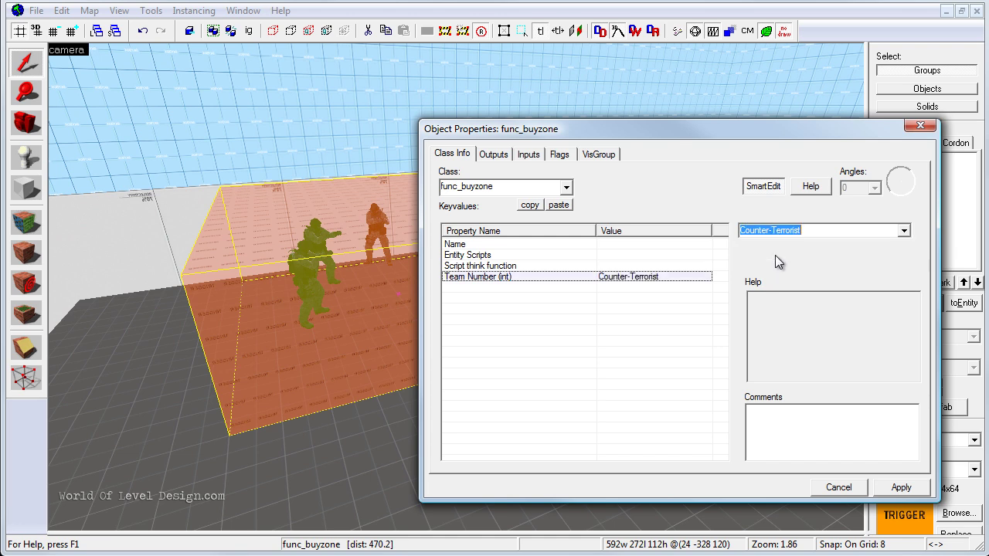
click(902, 487)
click(920, 126)
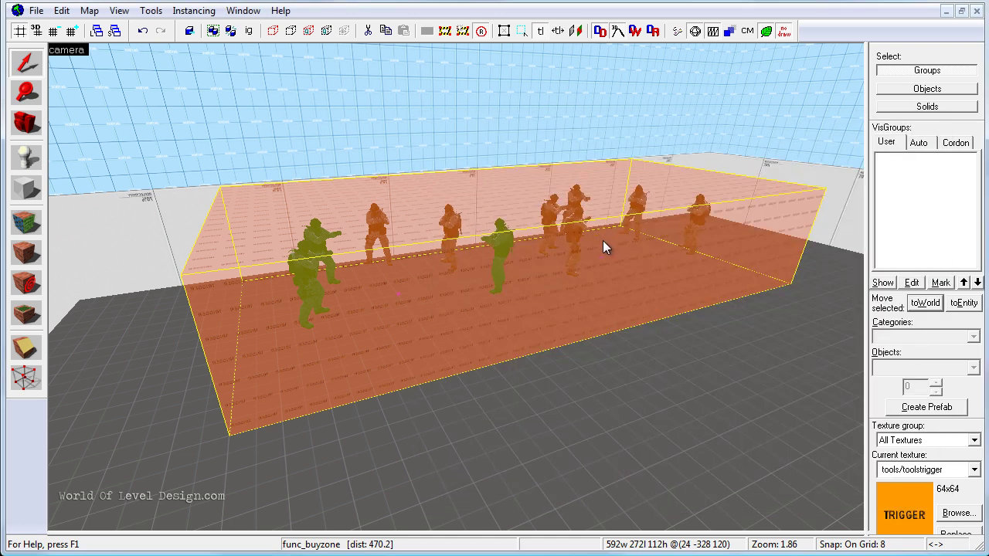
Step: Copy the func_buyzone brush from the counter-terrorist room and place the copy around the terrorist spawns at the opposite end of the map
key(shift+z)
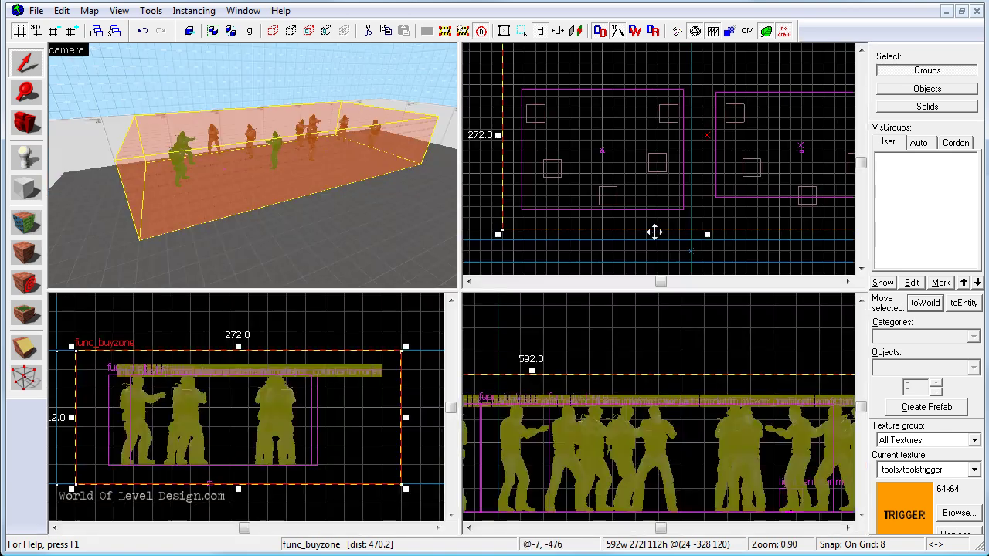
key(shift+z)
middle_drag(694, 214, 584, 321)
scroll(664, 325, down, 2)
middle_drag(653, 317, 637, 432)
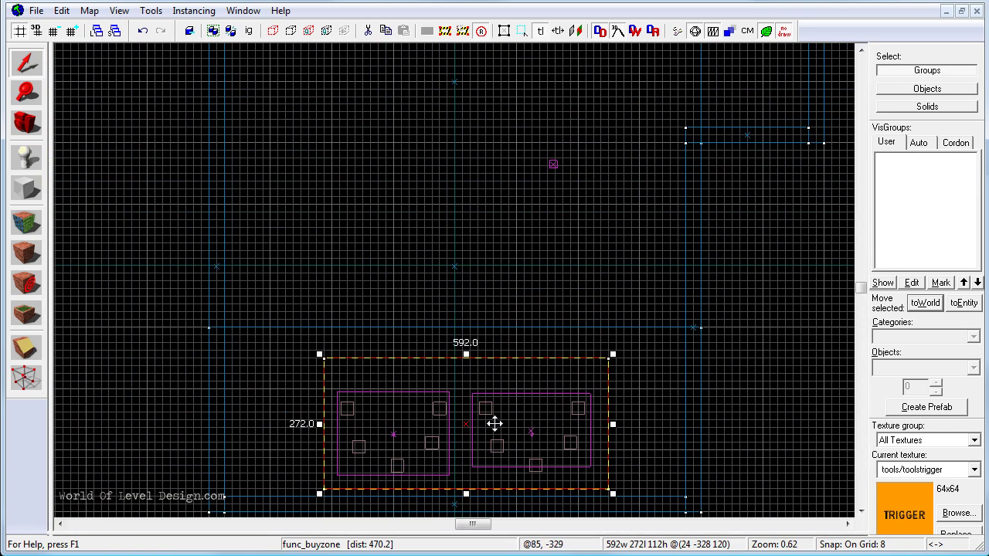
shift+drag(495, 426, 527, 166)
middle_drag(567, 176, 502, 520)
drag(479, 489, 570, 145)
middle_drag(571, 144, 536, 451)
mouse_move(537, 451)
mouse_down()
mouse_move(552, 183)
mouse_move(515, 70)
mouse_up()
Step: Set the copied buy zone's Team Number to Terrorist, apply it and close the object properties
key(shift+z)
key(shift+z)
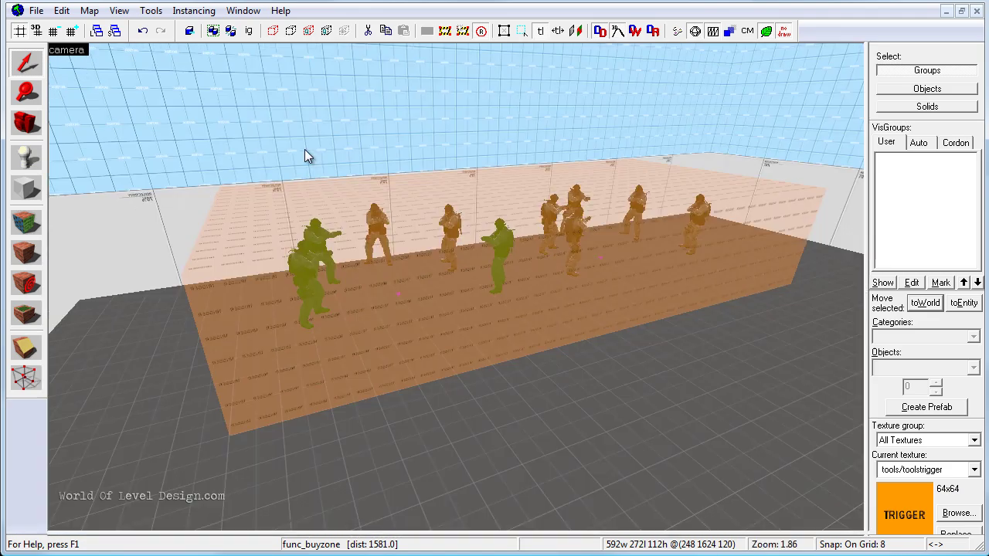
key(z)
key(w)
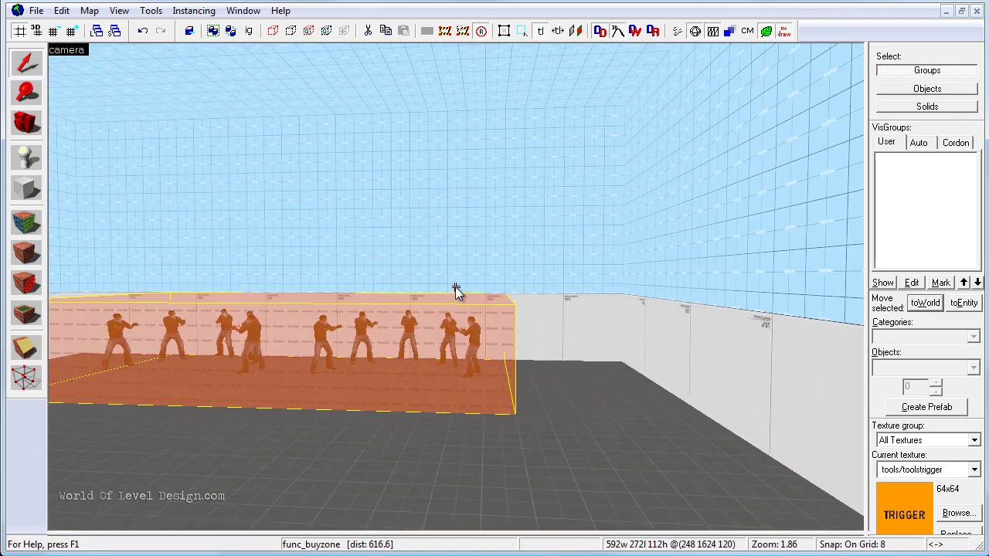
key(w)
key(alt+Return)
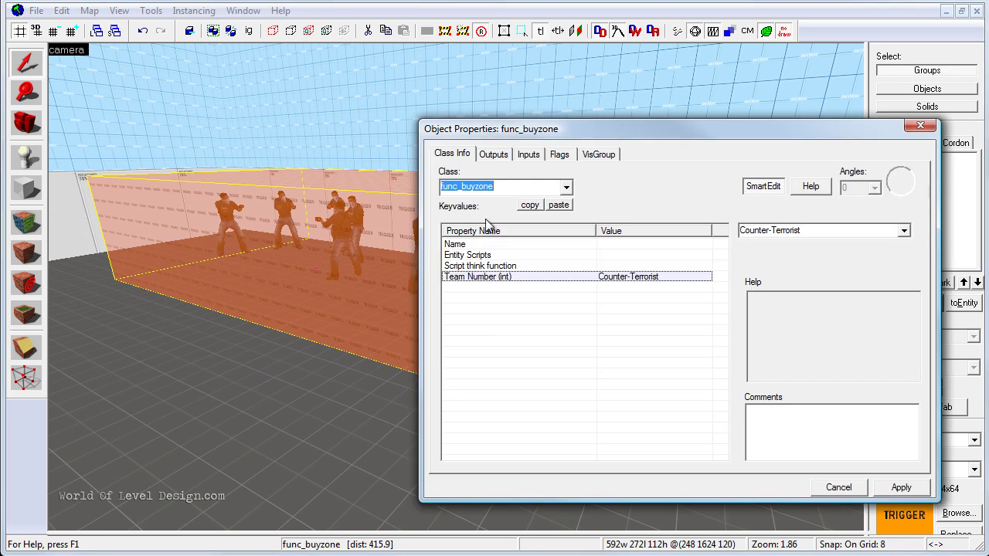
click(467, 278)
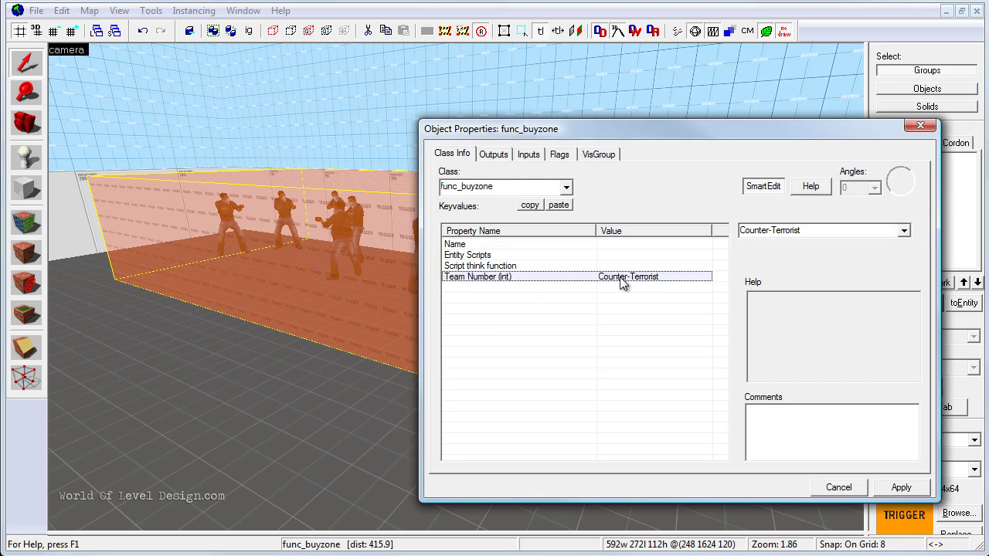
click(819, 231)
click(821, 242)
click(899, 488)
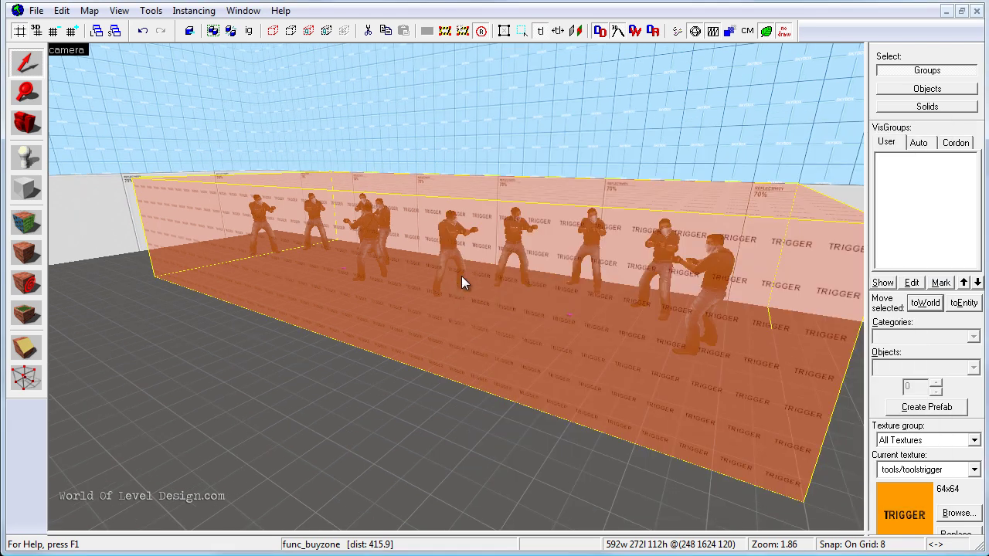
key(z)
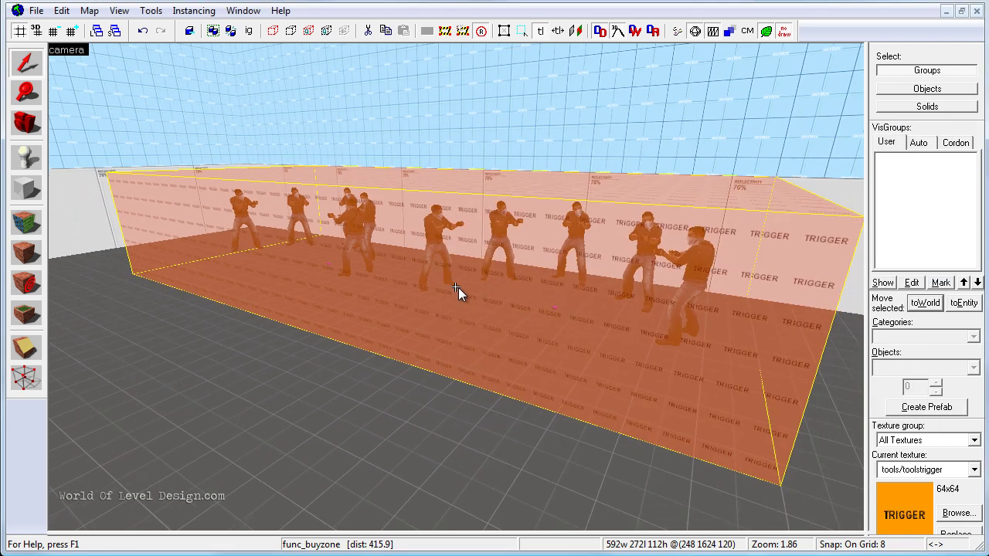
key(s)
key(d)
key(w)
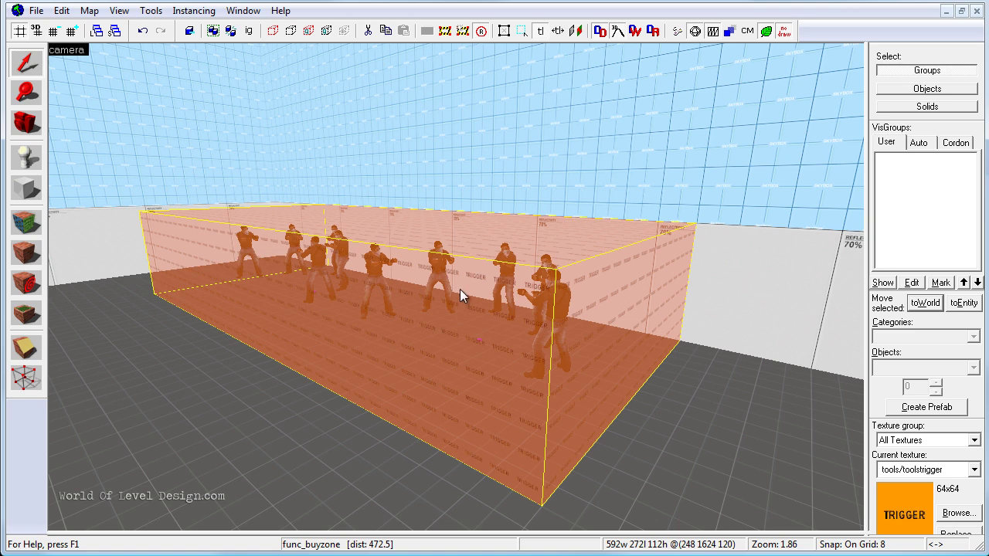
key(a)
key(Right)
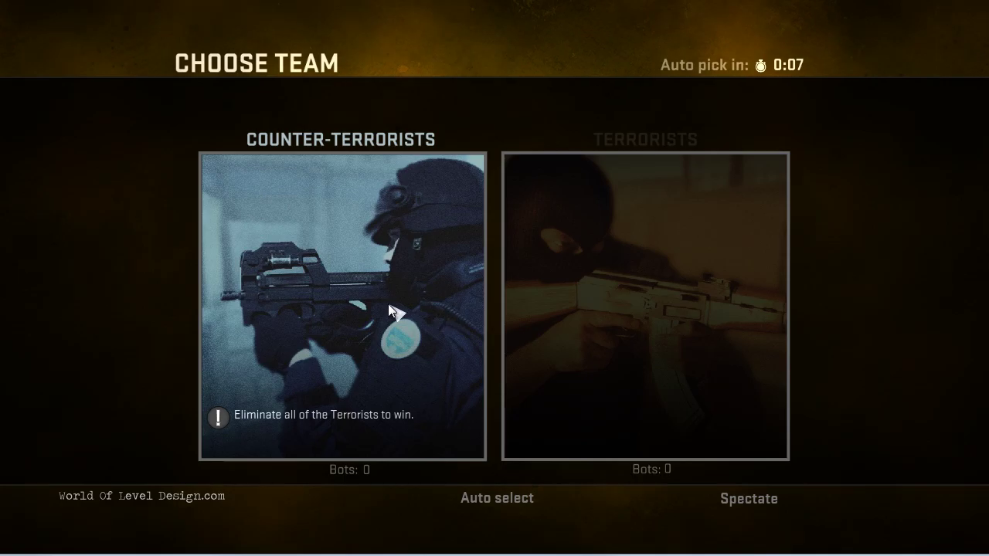
Step: Join the Counter-Terrorists team in Counter-Strike: Global Offensive to test the map
click(379, 353)
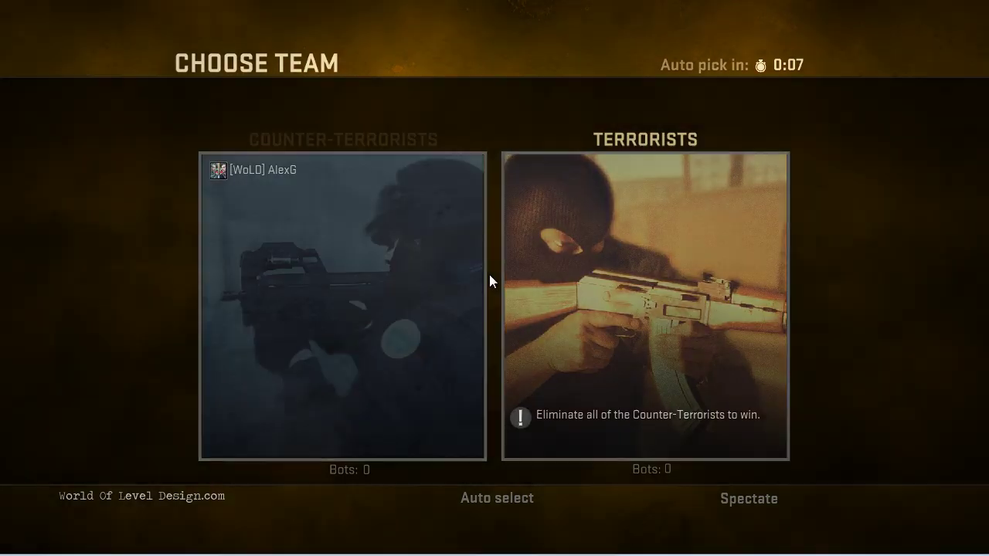